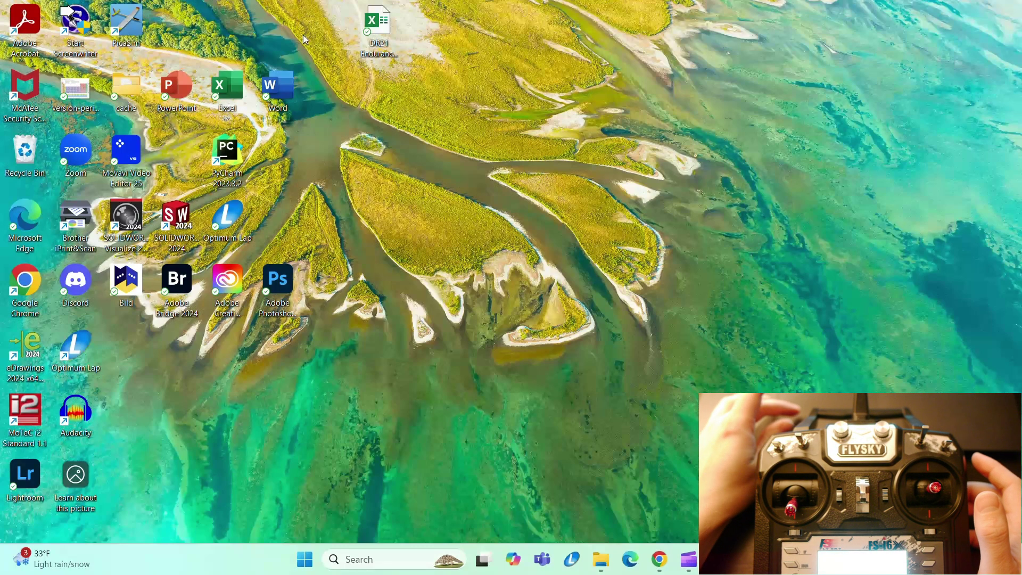
Launch the PicaSim flight simulator in a maximised window and view its list of challenges
{"action": "double_click", "coordinate": [119, 46]}
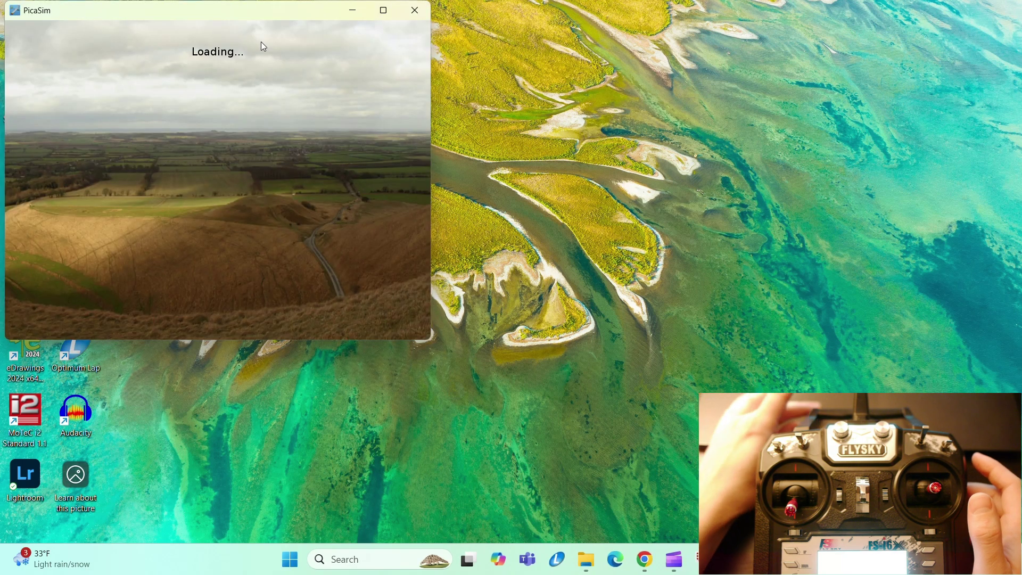
{"action": "left_click", "coordinate": [396, 18]}
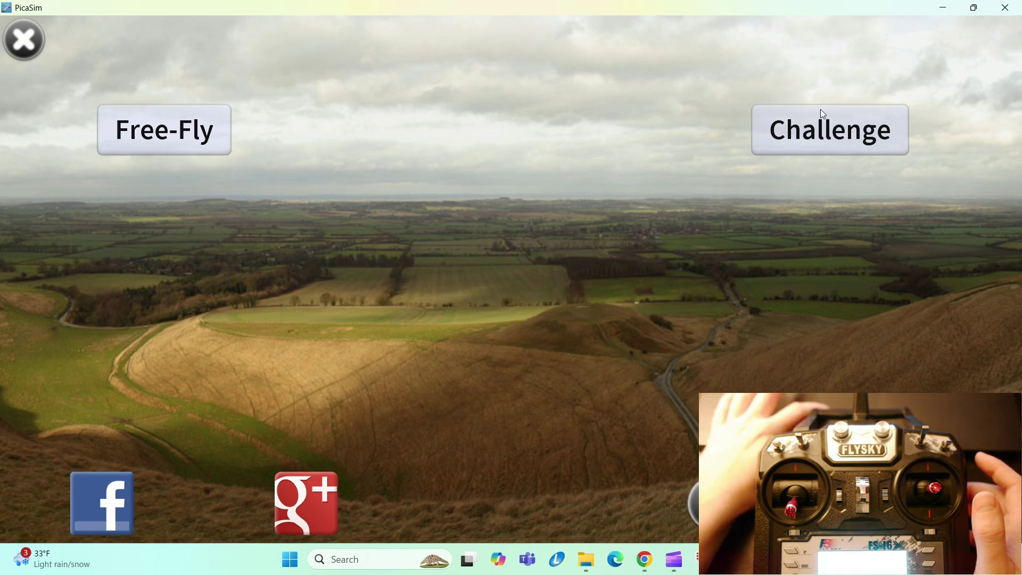
{"action": "left_click", "coordinate": [802, 117]}
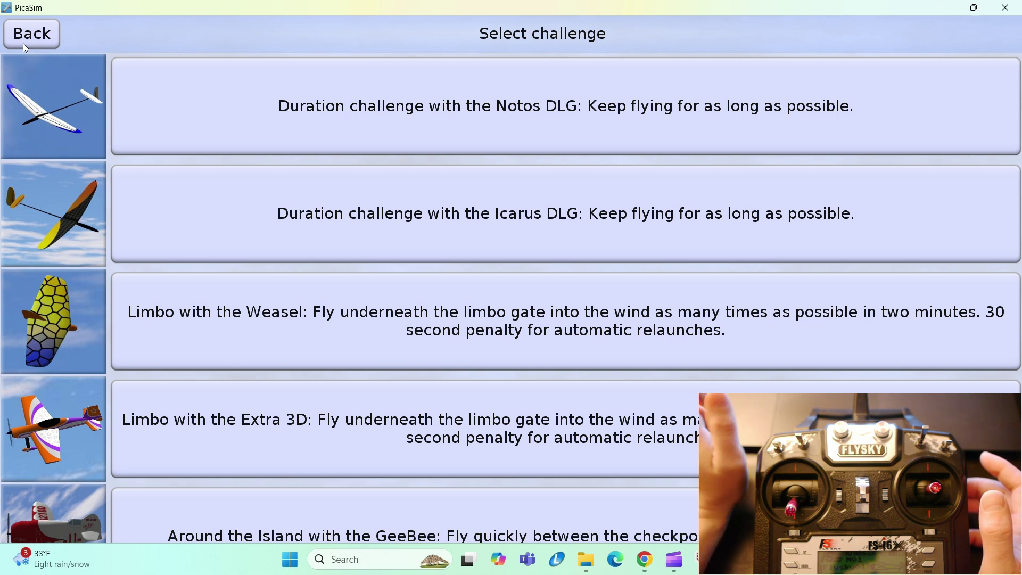
{"action": "left_click", "coordinate": [23, 43]}
Start a free flight with the powered trainer scenario and dismiss the flying instructions
{"action": "left_click", "coordinate": [183, 137]}
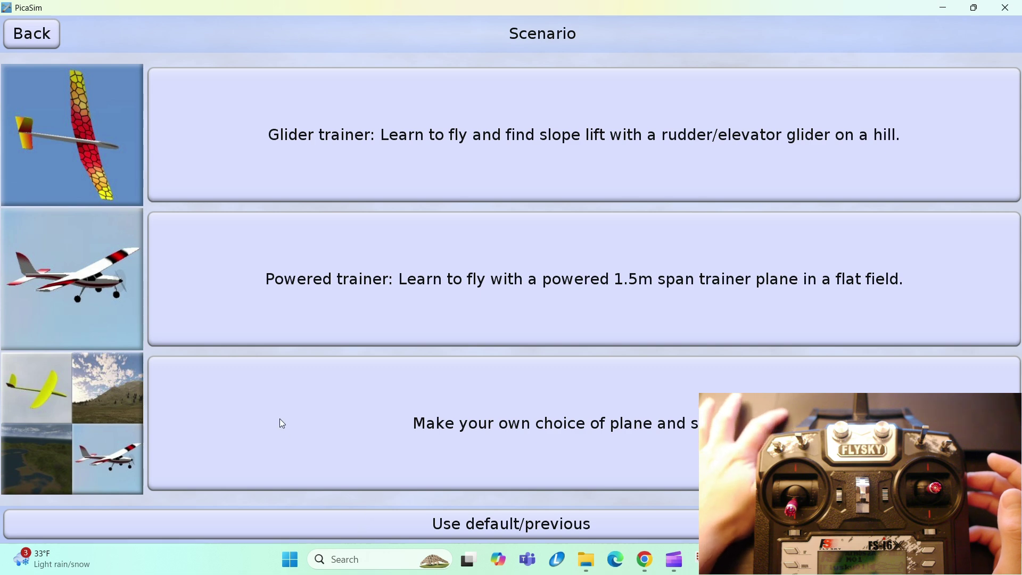
{"action": "left_click", "coordinate": [265, 327]}
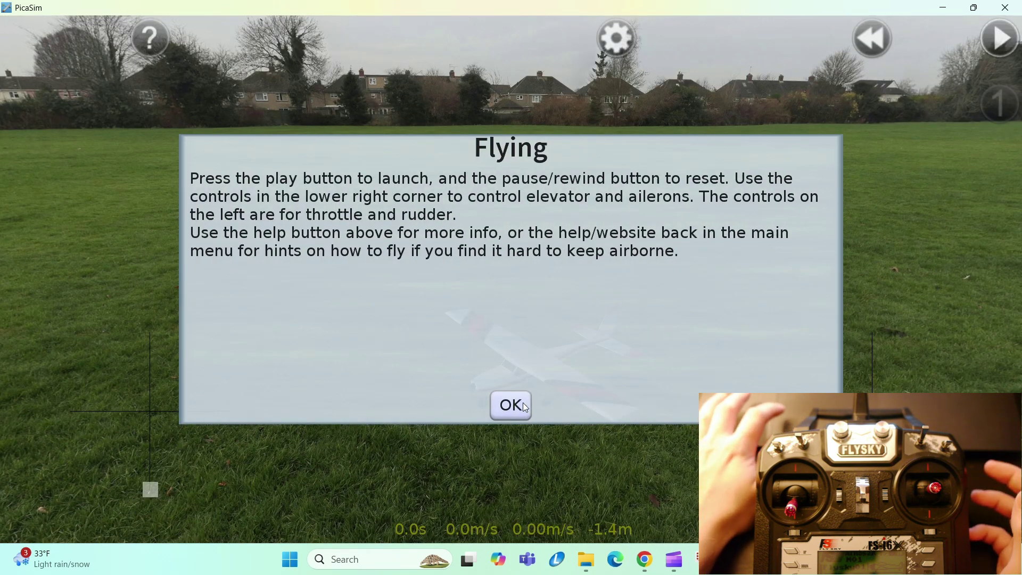
{"action": "left_click", "coordinate": [525, 408]}
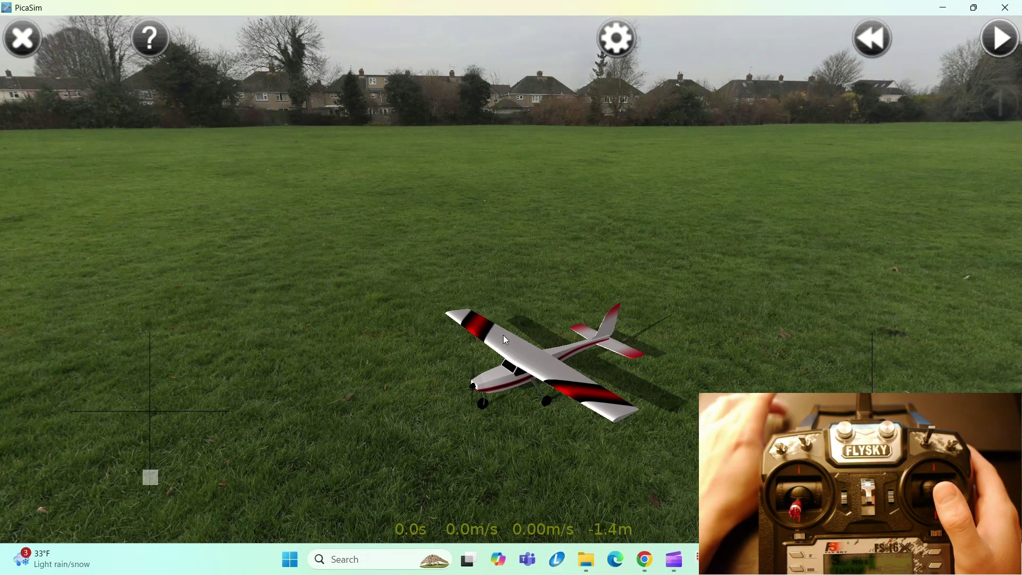
Look at the external joystick settings and the controller's control source assignments
{"action": "left_click", "coordinate": [617, 49]}
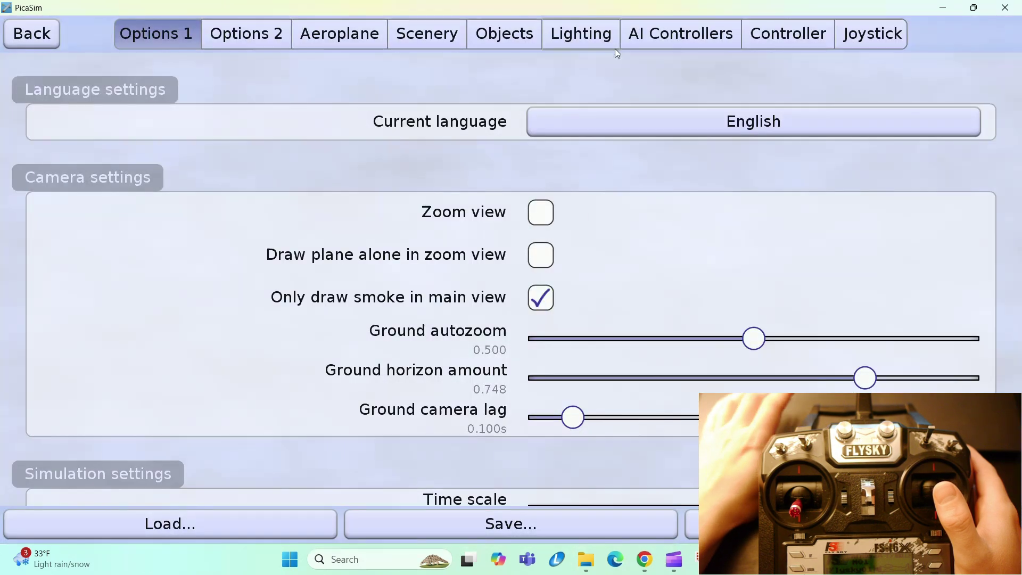
{"action": "left_click", "coordinate": [861, 37]}
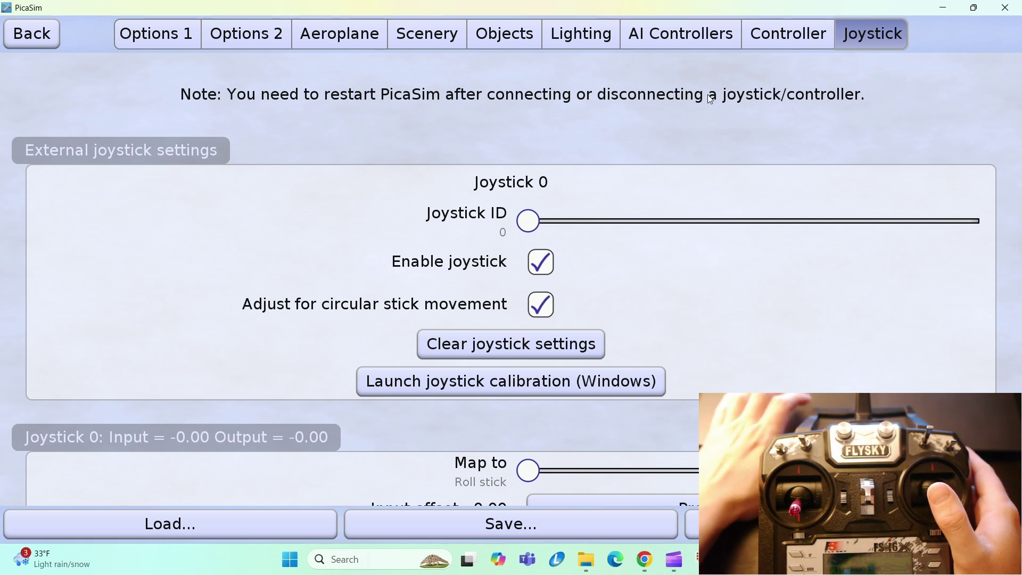
{"action": "left_click", "coordinate": [795, 29]}
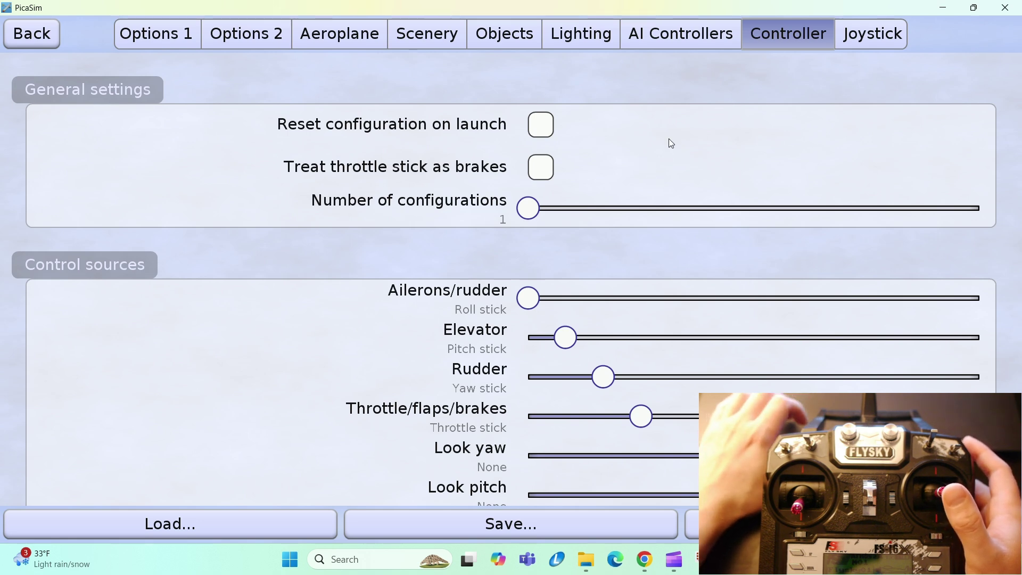
Examine the stick mapping, input offset and scale settings of joystick channels 0 to 7
{"action": "left_click", "coordinate": [864, 33]}
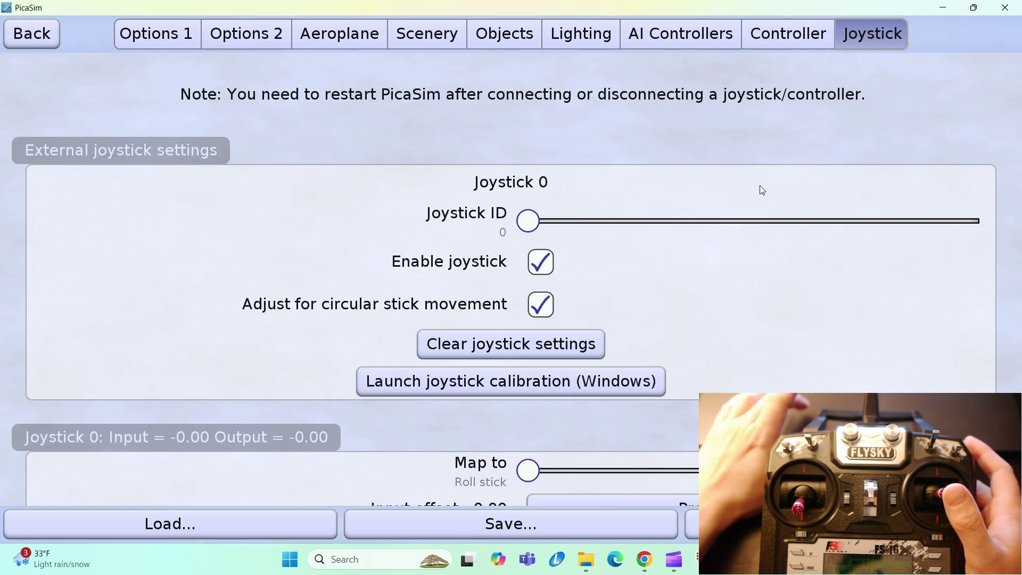
{"action": "scroll", "coordinate": [761, 187], "scroll_direction": "down", "scroll_amount": 5}
{"action": "scroll", "coordinate": [761, 189], "scroll_direction": "up", "scroll_amount": 5}
{"action": "scroll", "coordinate": [761, 189], "scroll_direction": "down", "scroll_amount": 3}
{"action": "scroll", "coordinate": [762, 189], "scroll_direction": "up", "scroll_amount": 3}
{"action": "scroll", "coordinate": [762, 193], "scroll_direction": "down", "scroll_amount": 4}
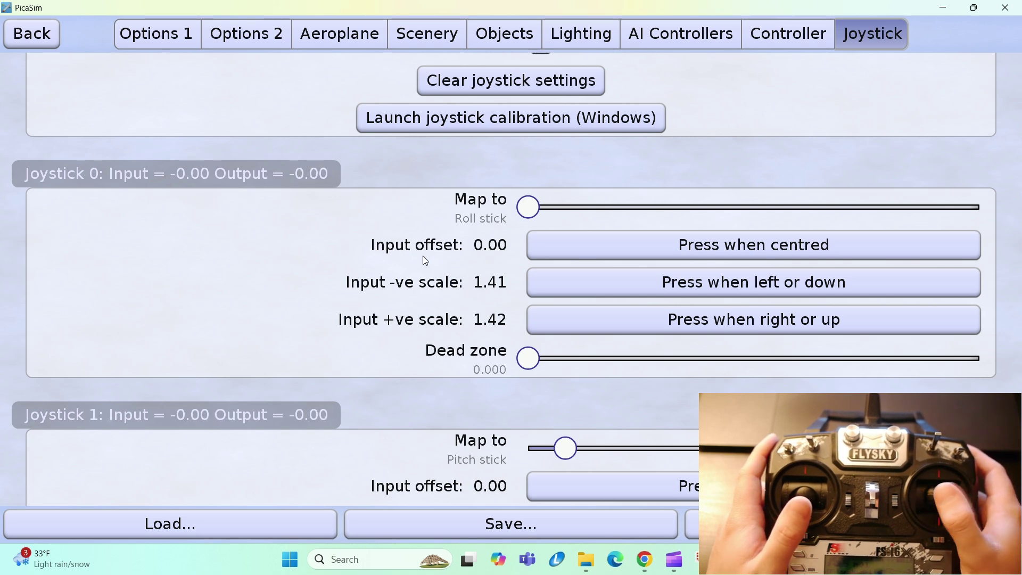
{"action": "scroll", "coordinate": [425, 260], "scroll_direction": "down", "scroll_amount": 8}
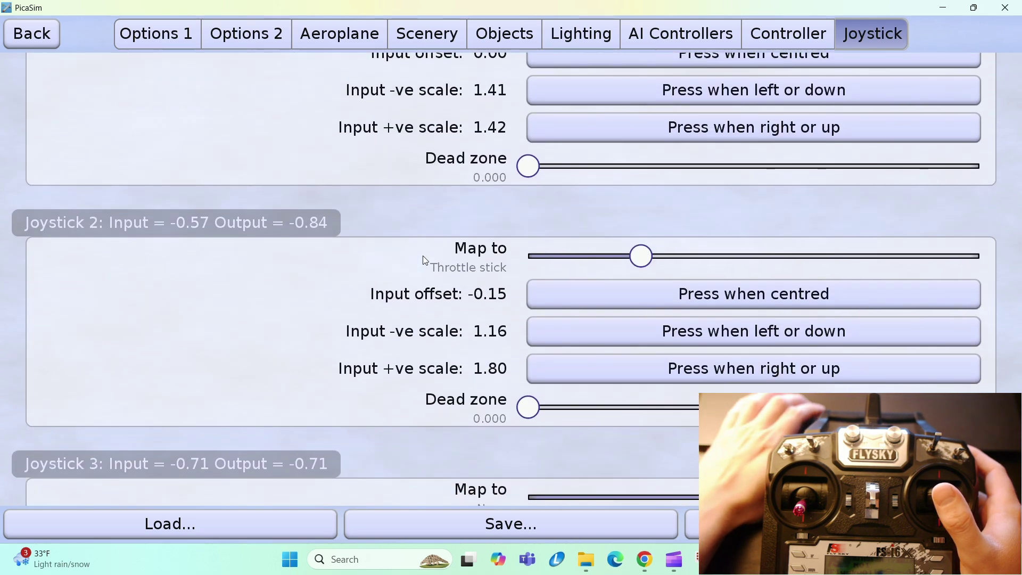
{"action": "scroll", "coordinate": [425, 260], "scroll_direction": "down", "scroll_amount": 5}
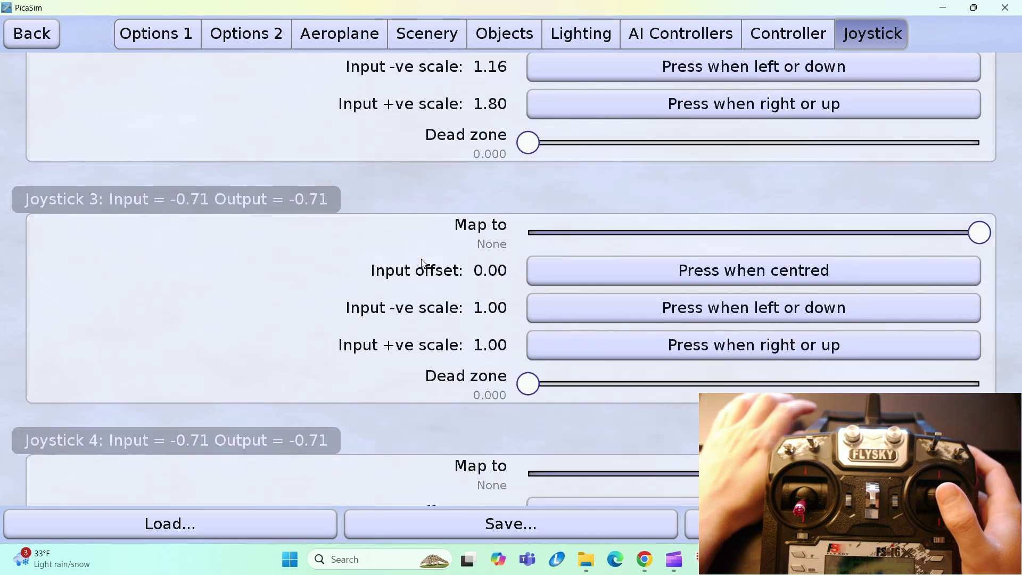
{"action": "scroll", "coordinate": [424, 261], "scroll_direction": "up", "scroll_amount": 2}
{"action": "scroll", "coordinate": [425, 265], "scroll_direction": "up", "scroll_amount": 4}
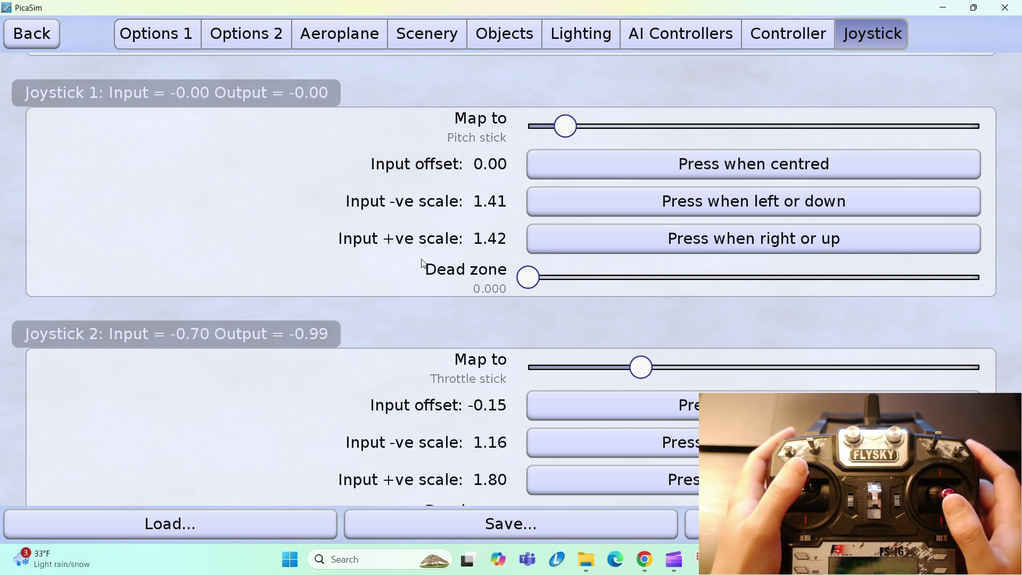
{"action": "scroll", "coordinate": [424, 264], "scroll_direction": "down", "scroll_amount": 8}
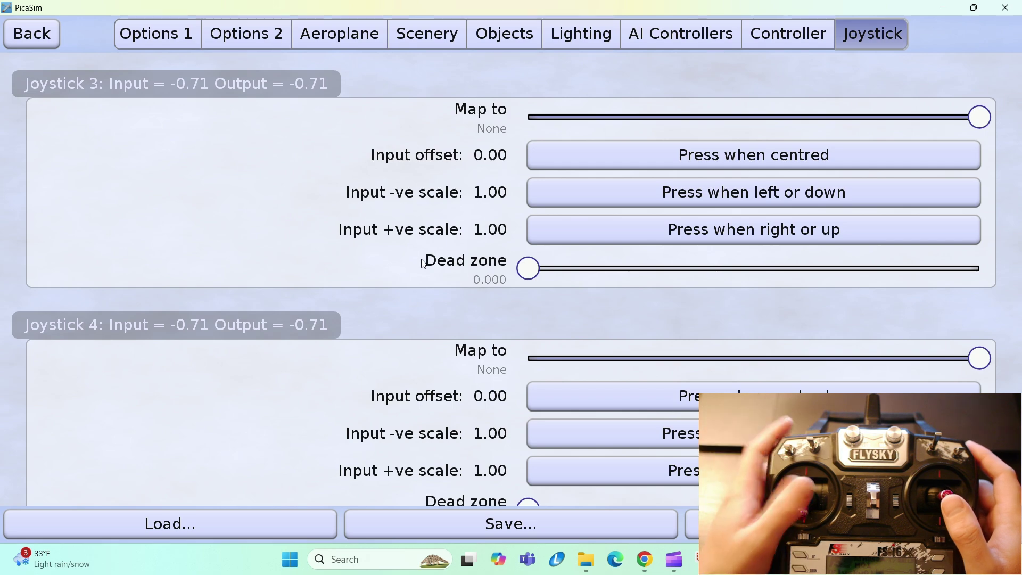
{"action": "scroll", "coordinate": [425, 264], "scroll_direction": "down", "scroll_amount": 10}
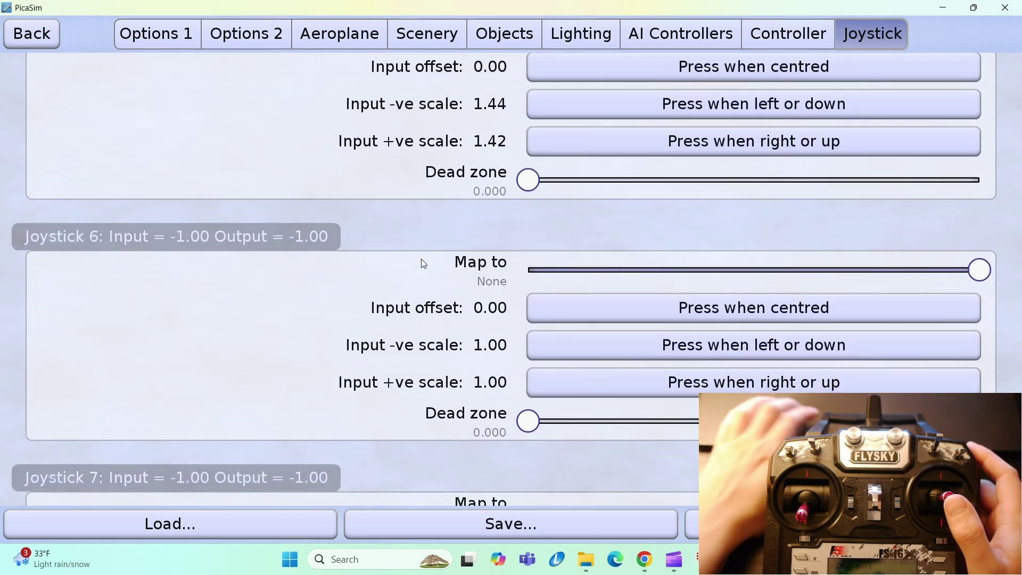
{"action": "scroll", "coordinate": [424, 265], "scroll_direction": "down", "scroll_amount": 10}
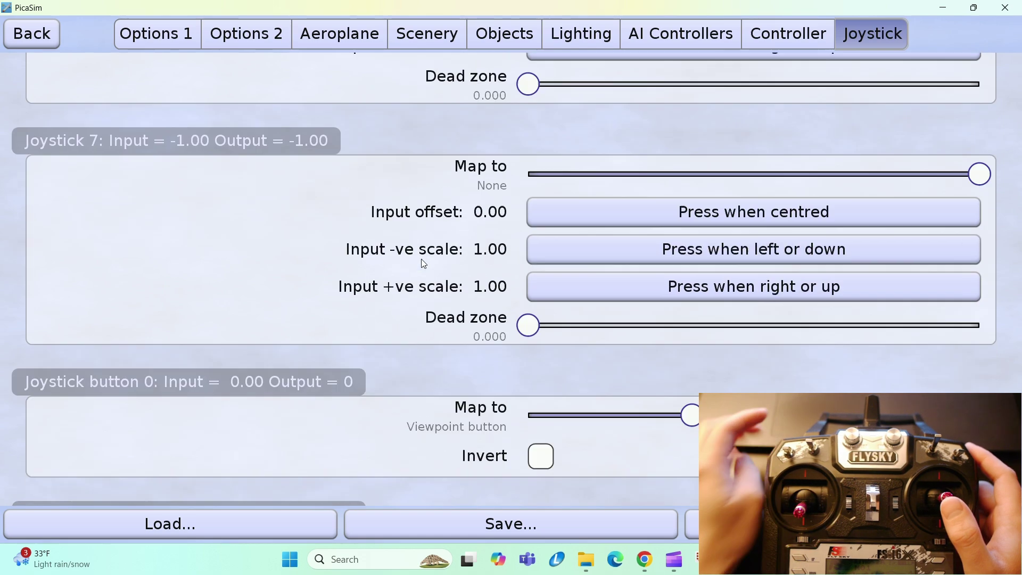
{"action": "scroll", "coordinate": [424, 264], "scroll_direction": "up", "scroll_amount": 5}
{"action": "scroll", "coordinate": [424, 264], "scroll_direction": "up", "scroll_amount": 15}
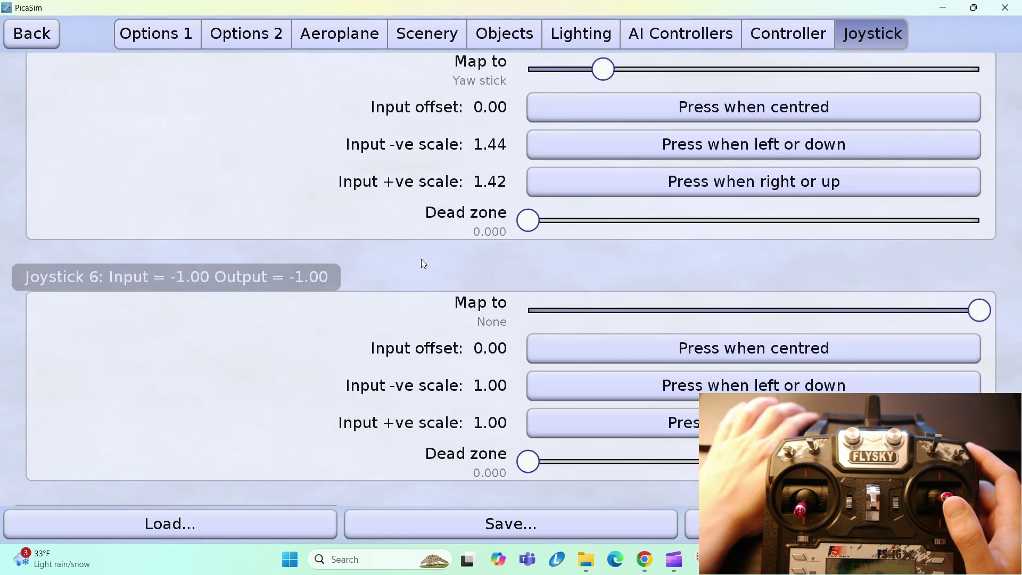
{"action": "scroll", "coordinate": [424, 264], "scroll_direction": "up", "scroll_amount": 1}
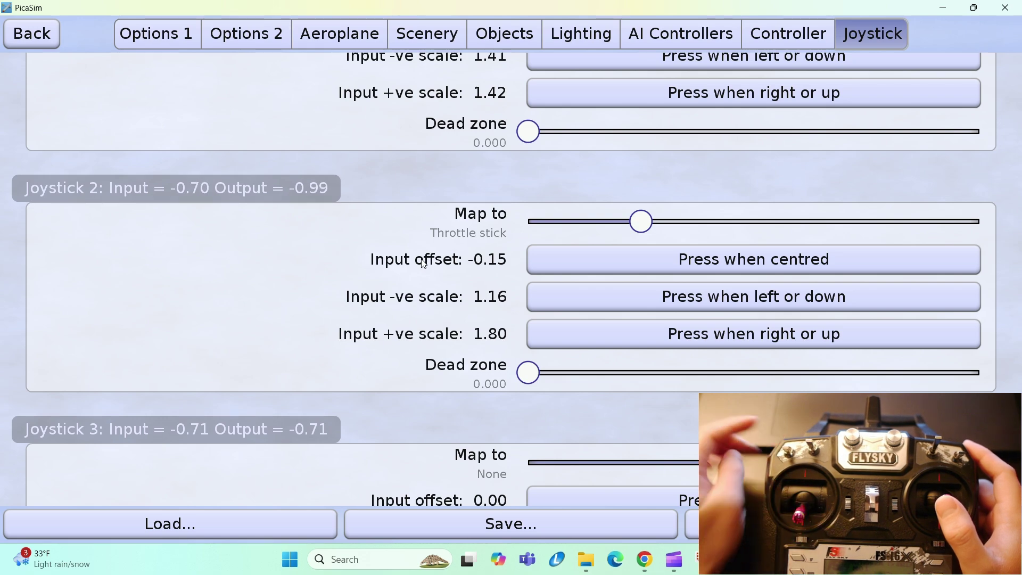
Review the joystick mappings from channel 0 down to the joystick buttons, and return to the flying field
{"action": "scroll", "coordinate": [424, 264], "scroll_direction": "up", "scroll_amount": 10}
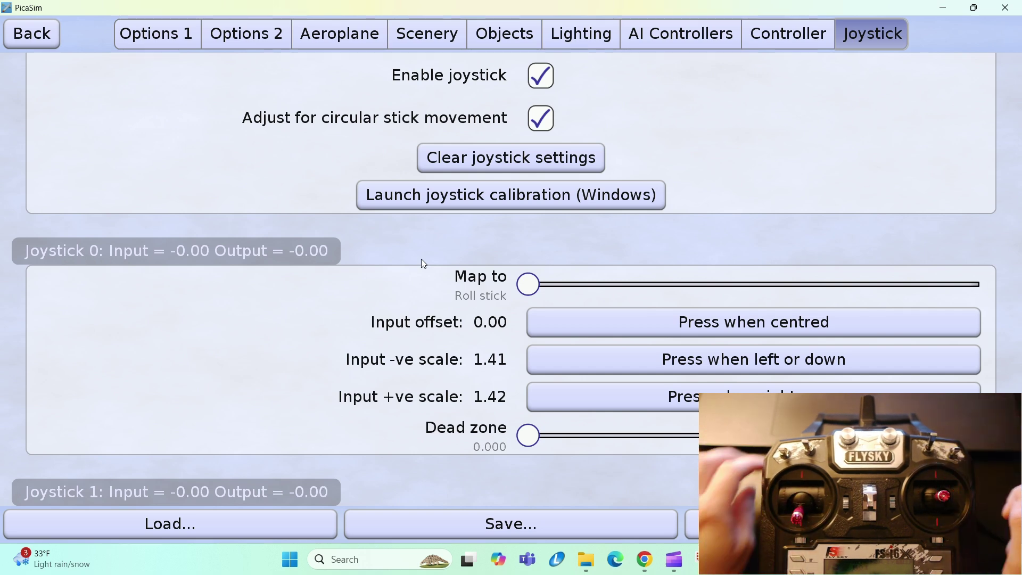
{"action": "scroll", "coordinate": [423, 262], "scroll_direction": "down", "scroll_amount": 8}
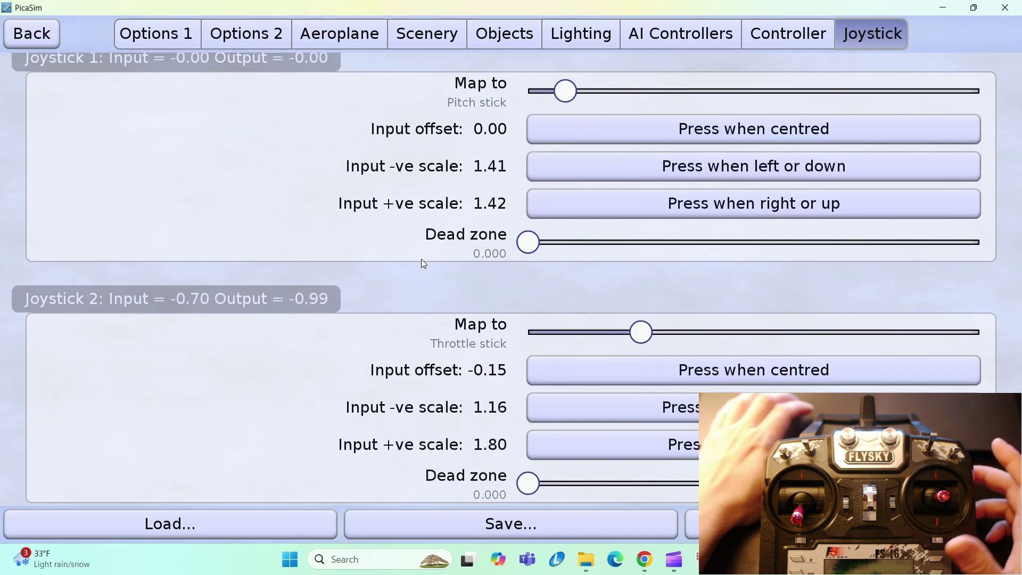
{"action": "scroll", "coordinate": [423, 264], "scroll_direction": "down", "scroll_amount": 7}
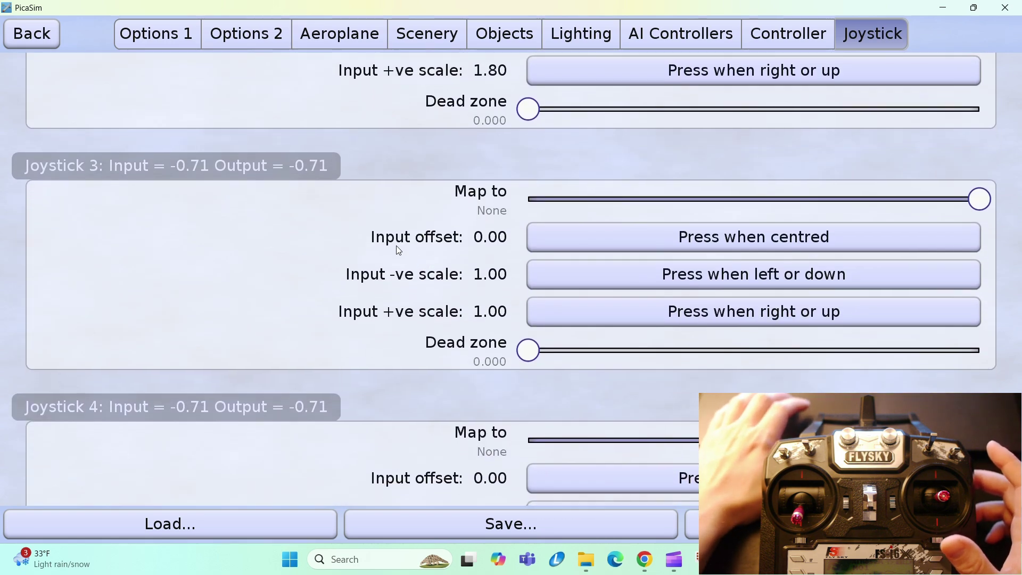
{"action": "scroll", "coordinate": [263, 198], "scroll_direction": "down", "scroll_amount": 20}
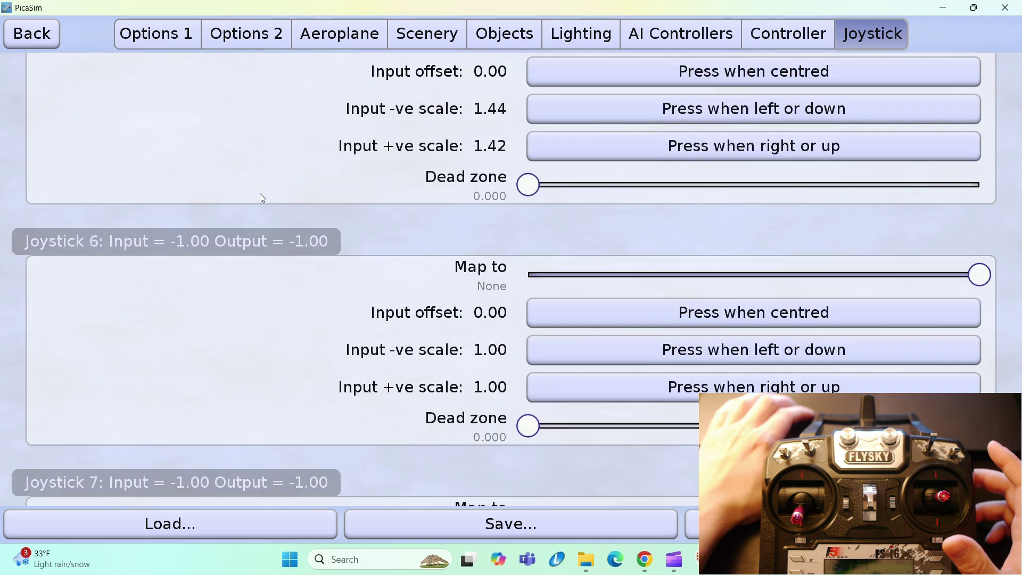
{"action": "scroll", "coordinate": [263, 198], "scroll_direction": "down", "scroll_amount": 4}
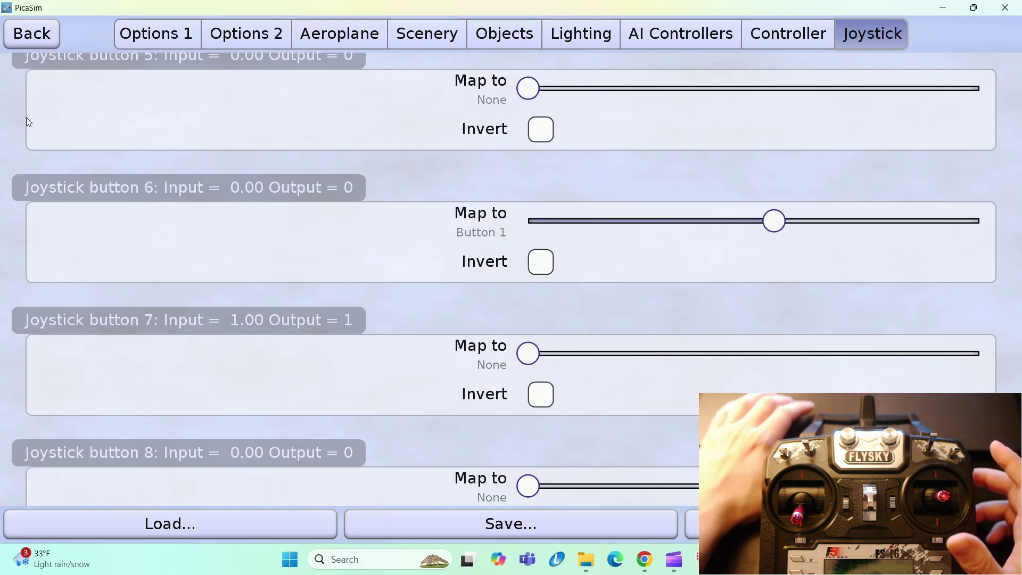
{"action": "left_click", "coordinate": [31, 37]}
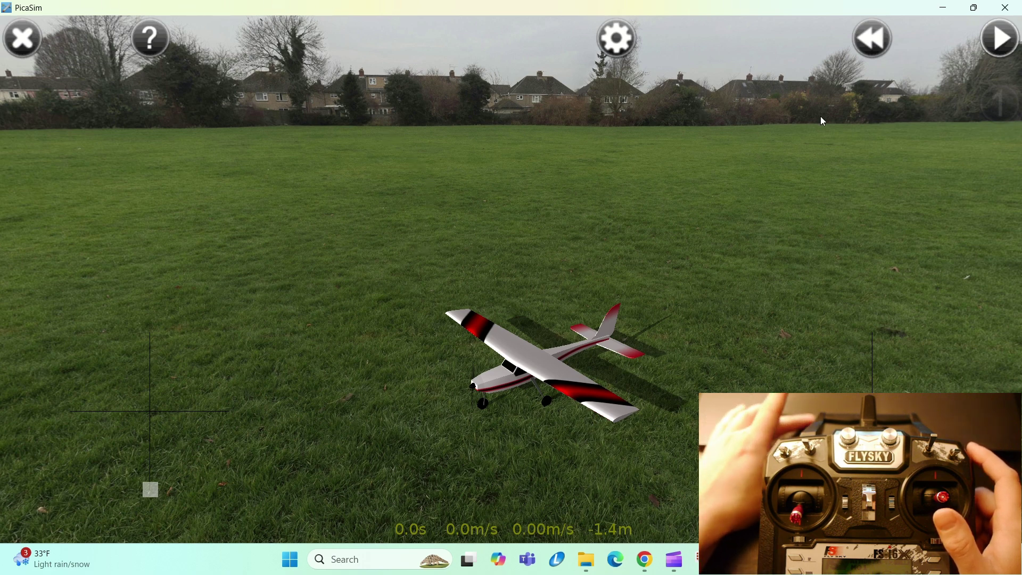
Run the flight simulation with the powered trainer, and pause it
{"action": "left_click", "coordinate": [999, 39]}
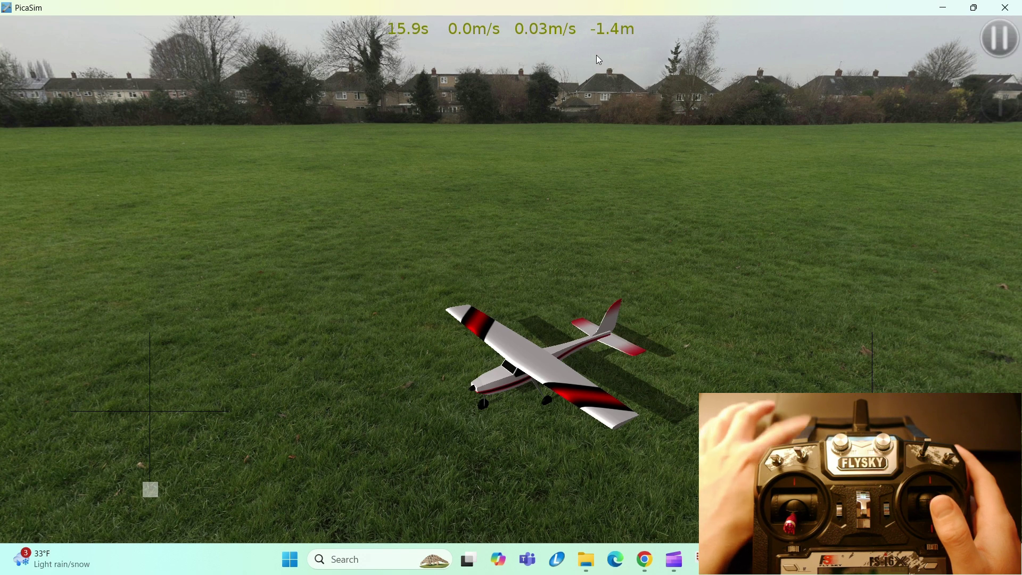
{"action": "left_click", "coordinate": [1014, 46]}
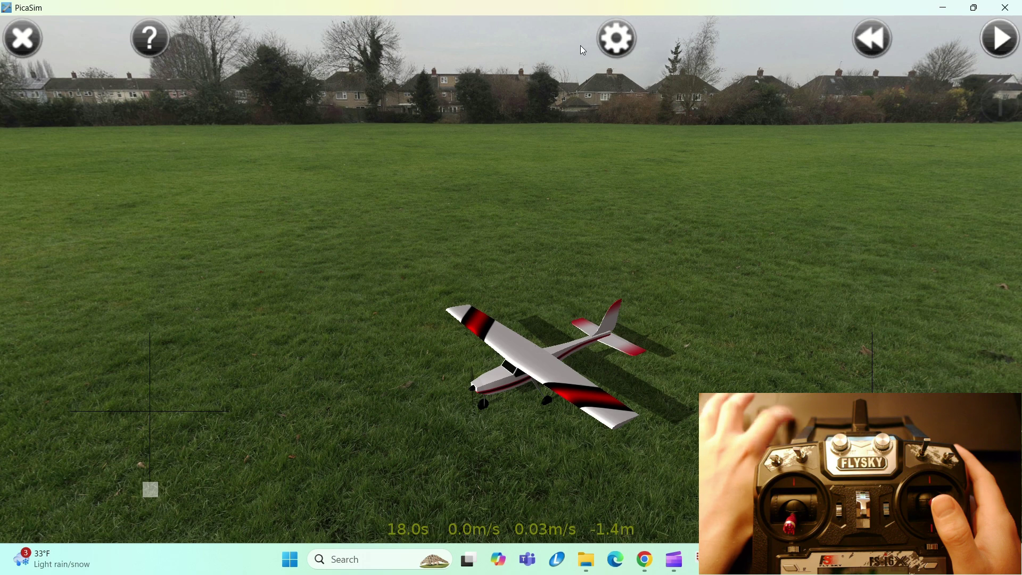
View the current aeroplane's settings and the list of loadable aeroplanes, and return without choosing one
{"action": "left_click", "coordinate": [617, 39]}
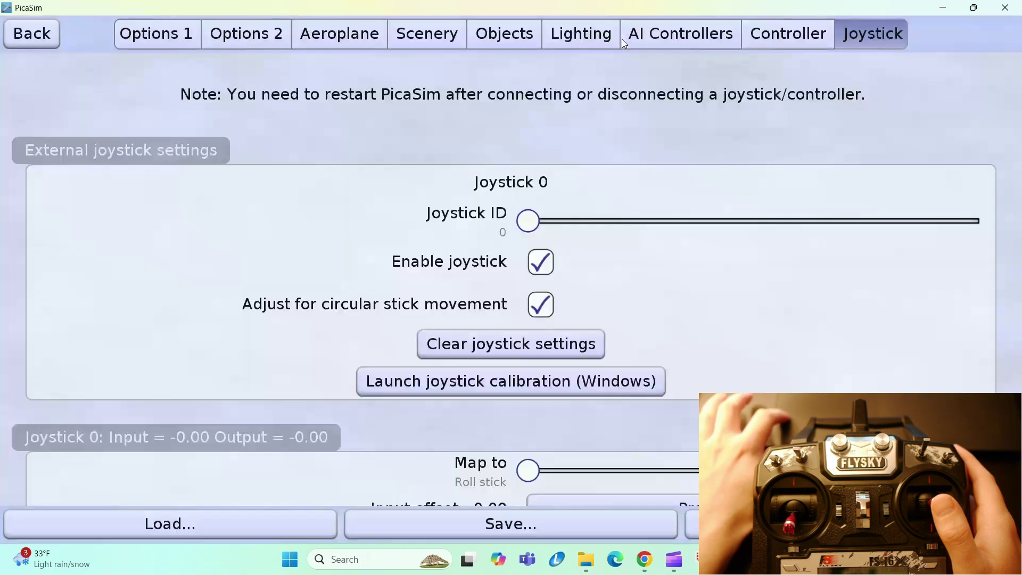
{"action": "left_click", "coordinate": [349, 45]}
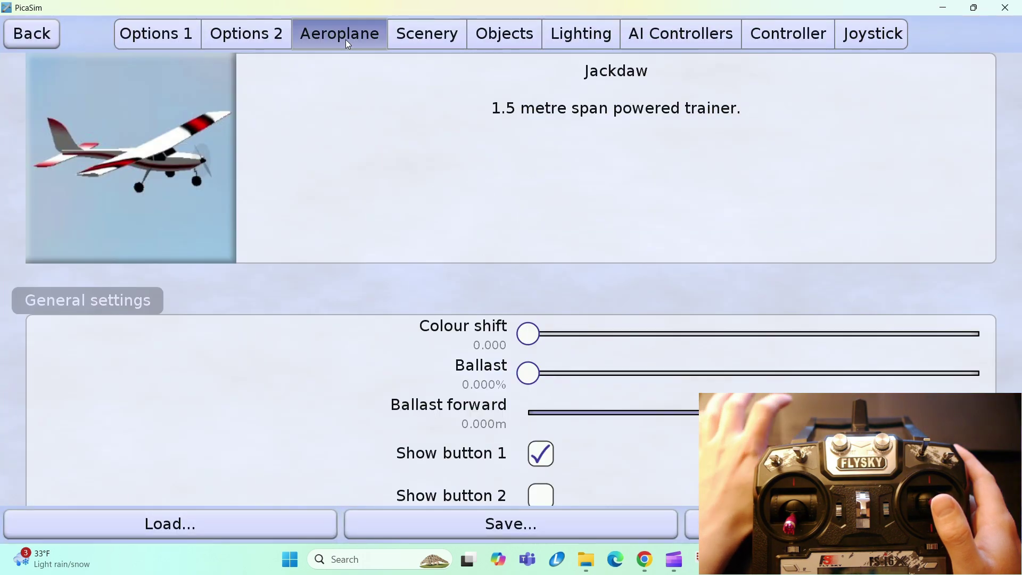
{"action": "left_click", "coordinate": [172, 119]}
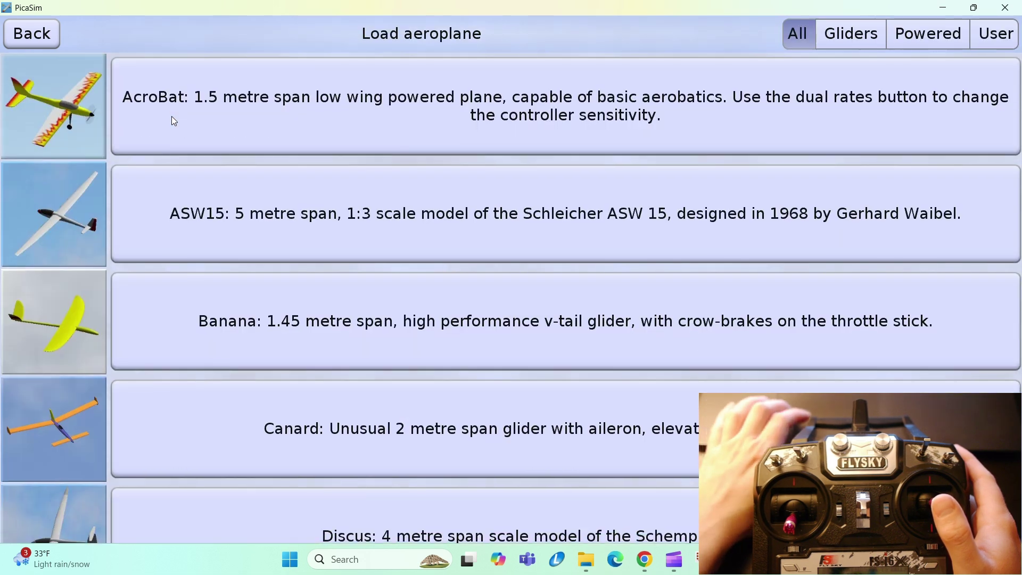
{"action": "left_click", "coordinate": [19, 33]}
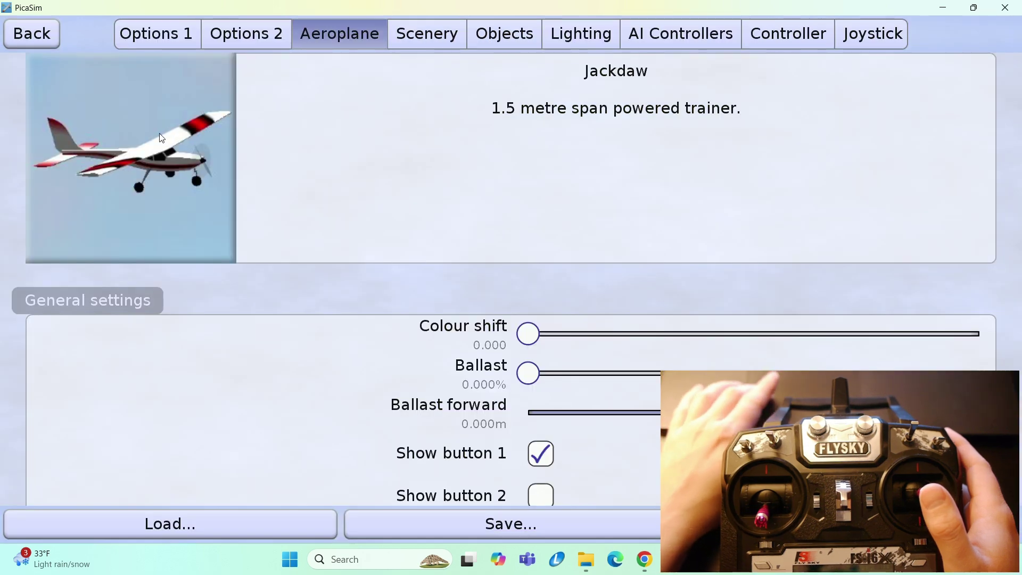
Load the powered Spitfire with retractable landing gear from the aeroplane list, and return to the flying field
{"action": "left_click", "coordinate": [173, 187]}
{"action": "scroll", "coordinate": [155, 241], "scroll_direction": "down", "scroll_amount": 6}
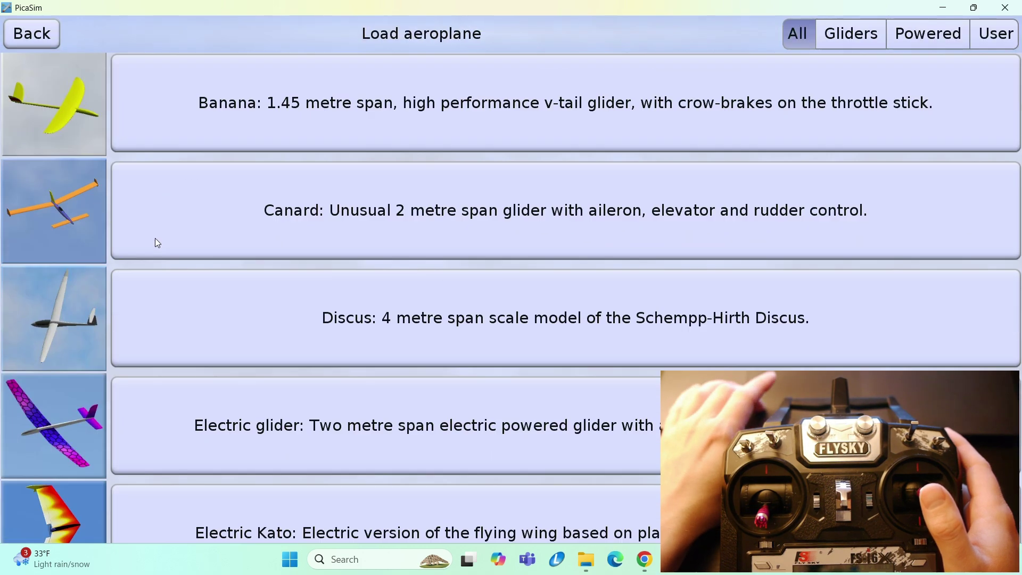
{"action": "scroll", "coordinate": [158, 243], "scroll_direction": "down", "scroll_amount": 10}
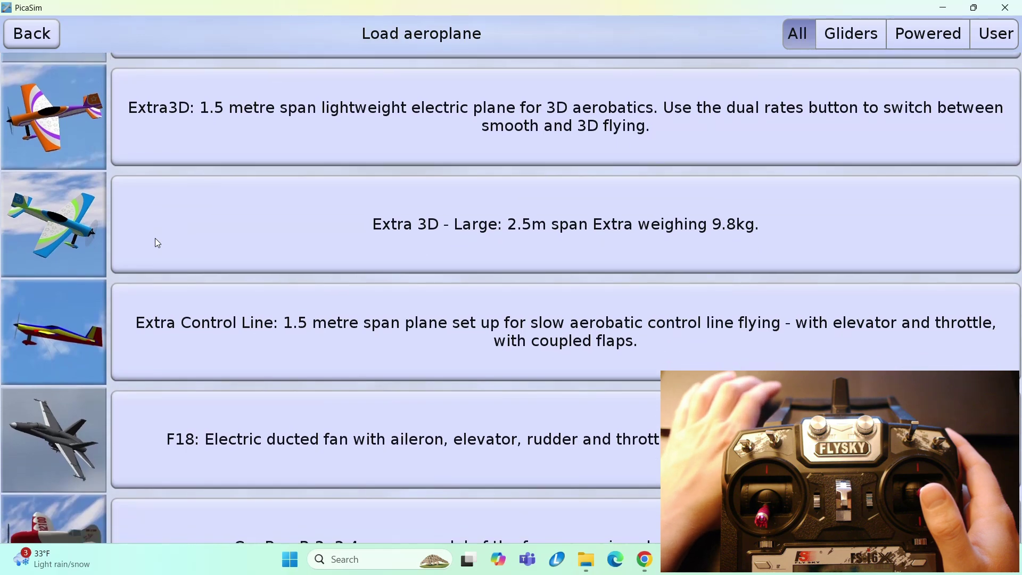
{"action": "scroll", "coordinate": [154, 234], "scroll_direction": "up", "scroll_amount": 5}
{"action": "scroll", "coordinate": [152, 233], "scroll_direction": "down", "scroll_amount": 2}
{"action": "scroll", "coordinate": [152, 233], "scroll_direction": "up", "scroll_amount": 2}
{"action": "scroll", "coordinate": [126, 253], "scroll_direction": "down", "scroll_amount": 5}
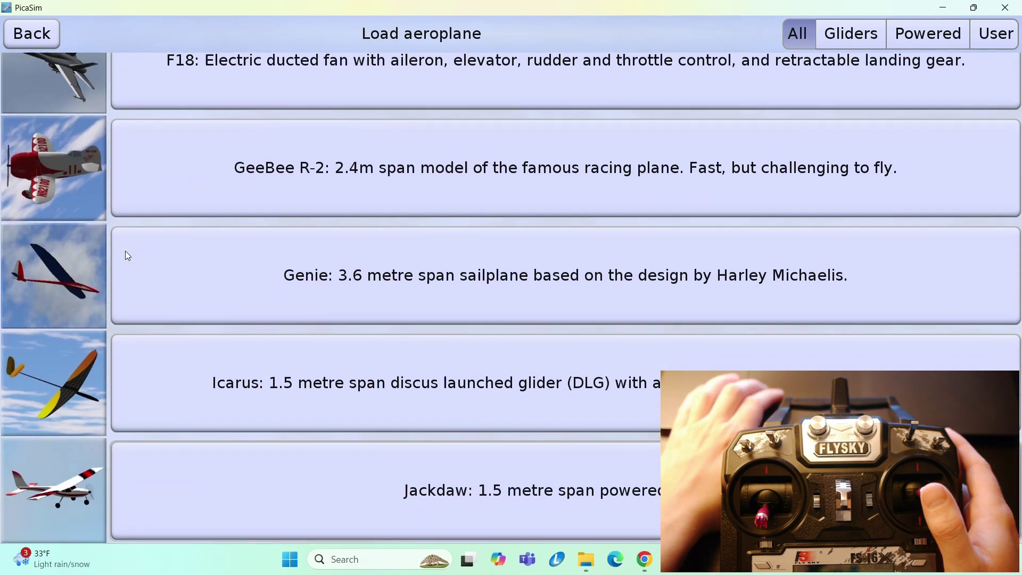
{"action": "scroll", "coordinate": [127, 254], "scroll_direction": "down", "scroll_amount": 12}
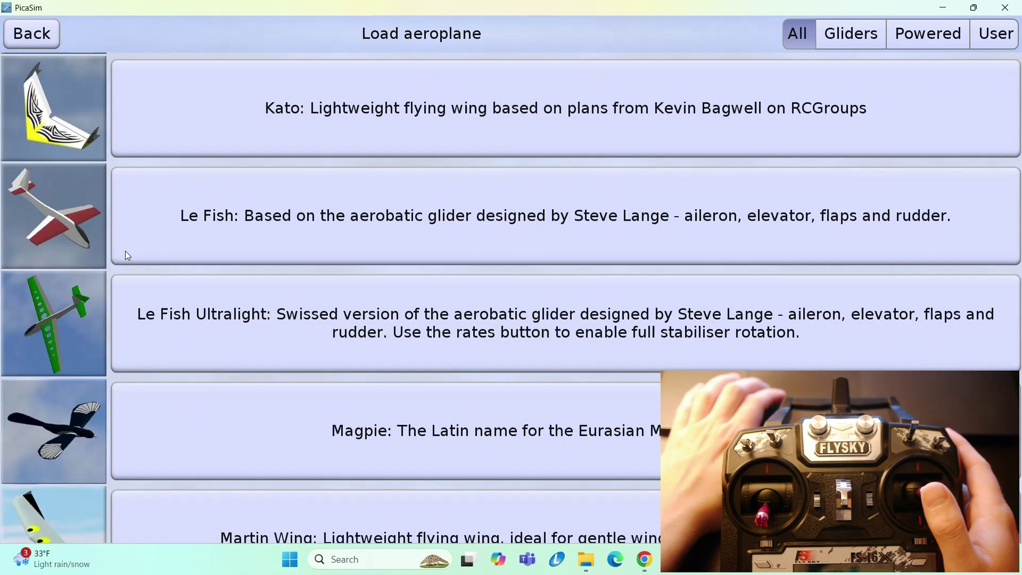
{"action": "scroll", "coordinate": [126, 252], "scroll_direction": "down", "scroll_amount": 12}
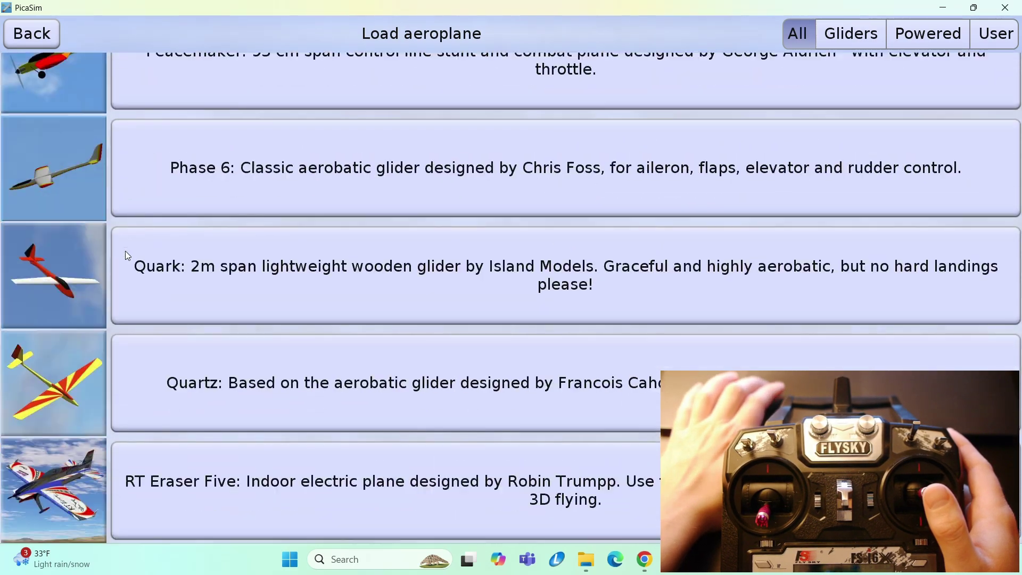
{"action": "scroll", "coordinate": [126, 252], "scroll_direction": "down", "scroll_amount": 8}
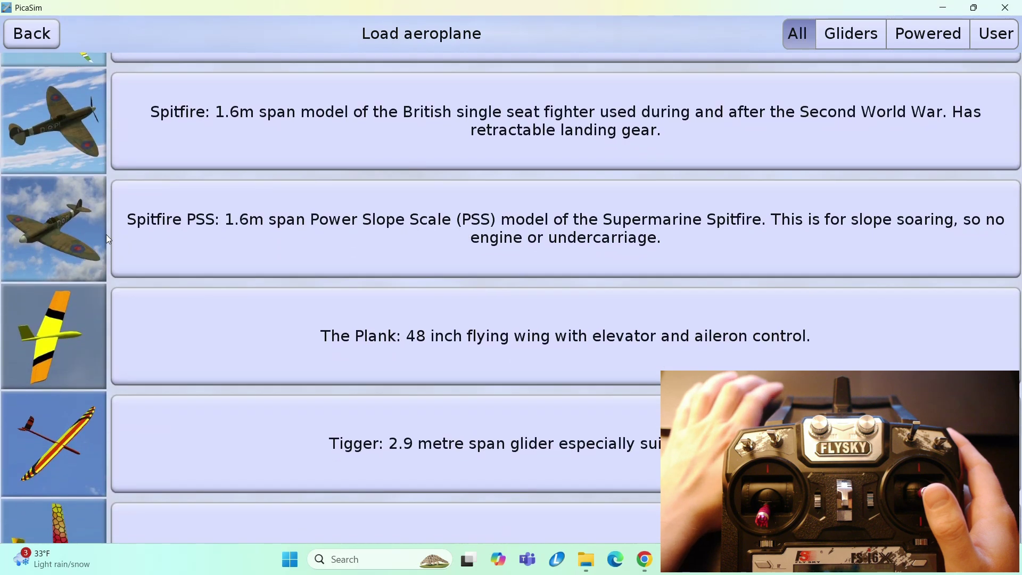
{"action": "left_click", "coordinate": [76, 159]}
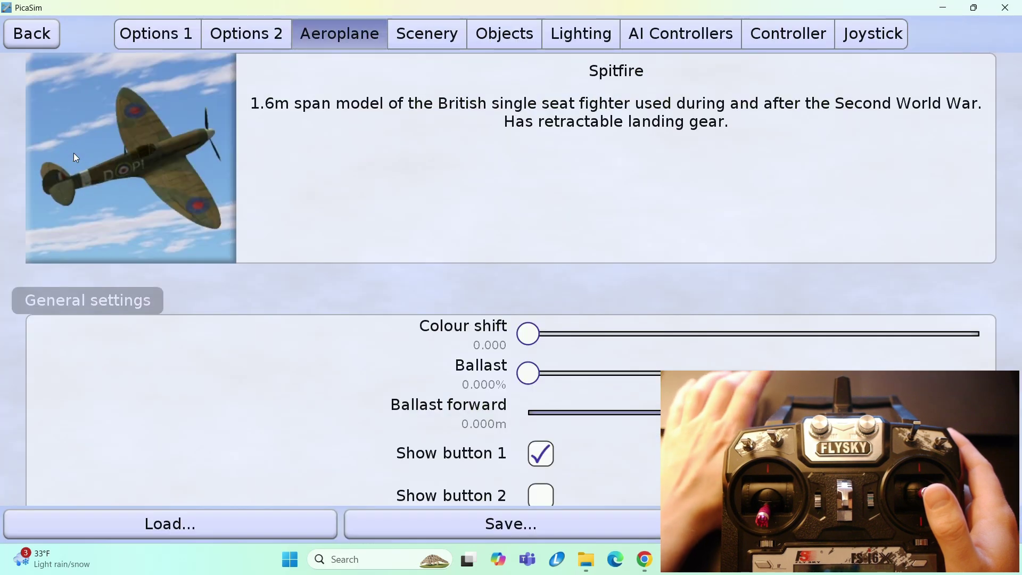
{"action": "left_click", "coordinate": [46, 44]}
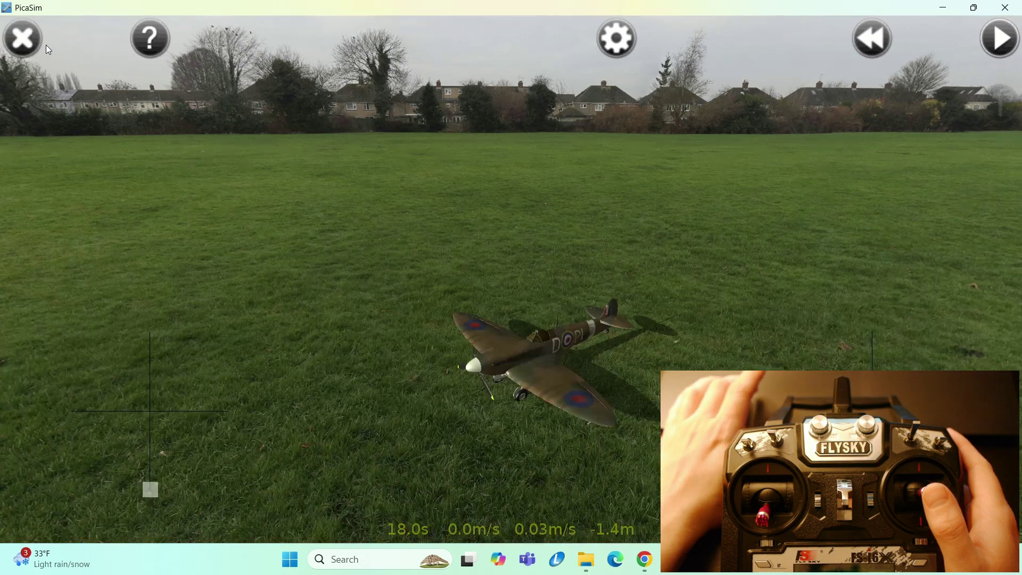
Fly the Spitfire over the recreation ground, pause the simulation, and reset the aeroplane to its starting position
{"action": "left_click", "coordinate": [996, 33]}
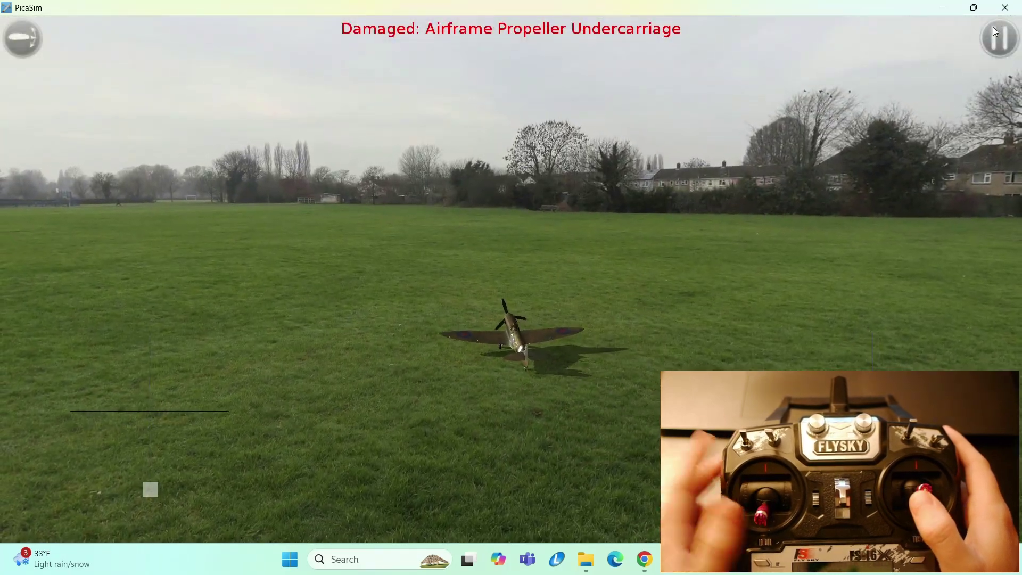
{"action": "left_click", "coordinate": [1003, 53]}
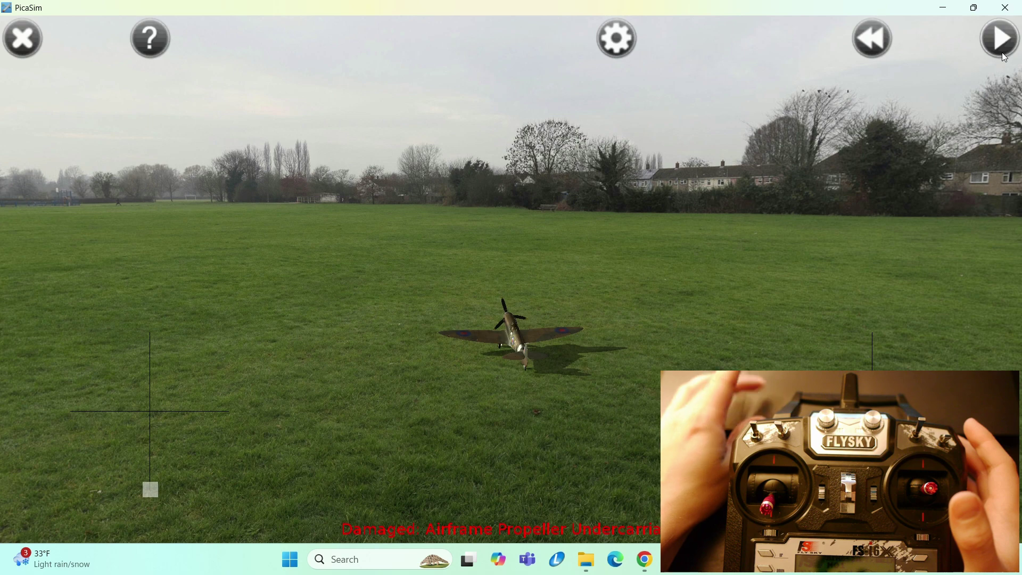
{"action": "left_click", "coordinate": [882, 33]}
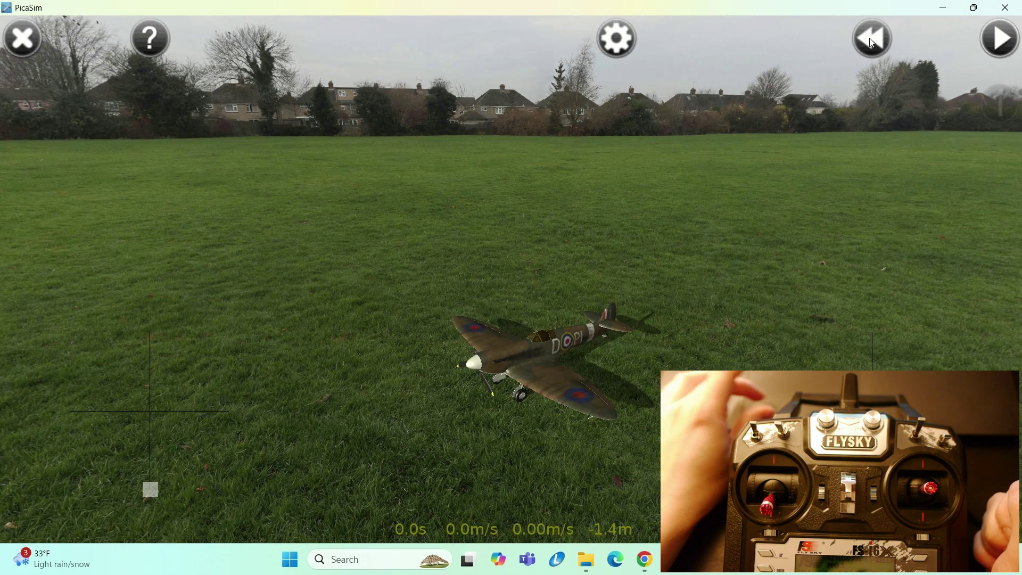
Change the scenery to Flatland (panoramic)
{"action": "left_click", "coordinate": [617, 50]}
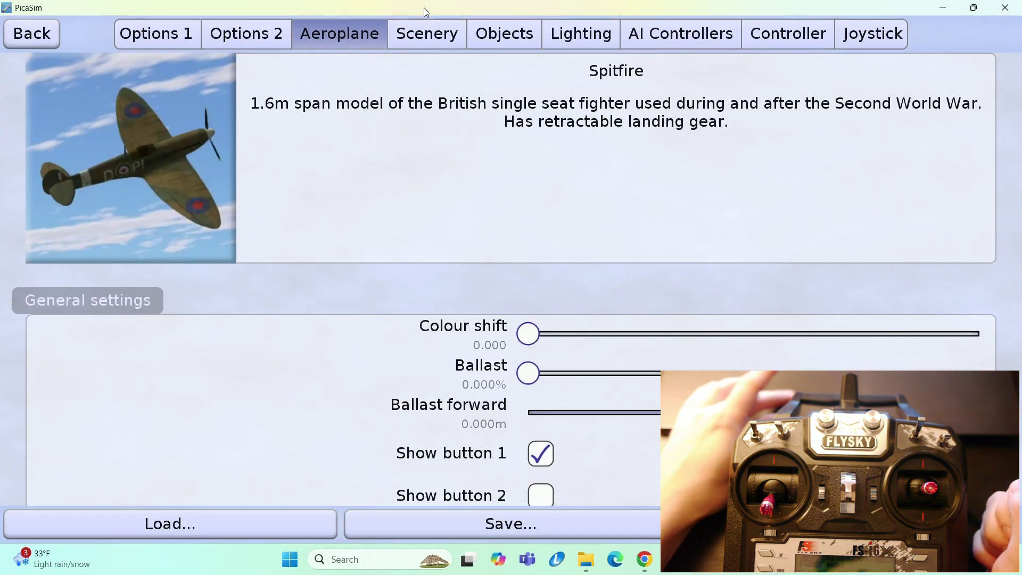
{"action": "left_click", "coordinate": [413, 42]}
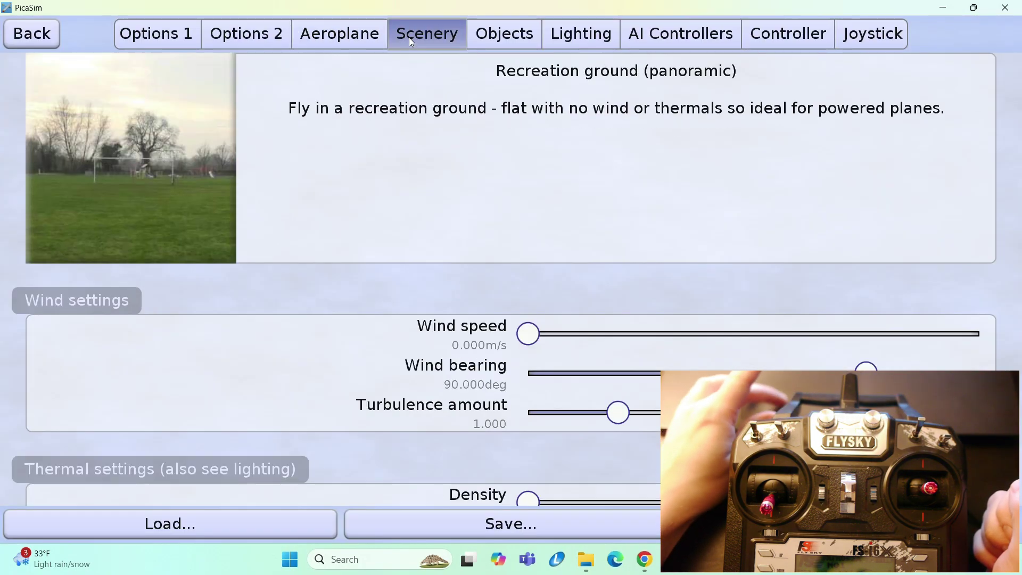
{"action": "left_click", "coordinate": [146, 170]}
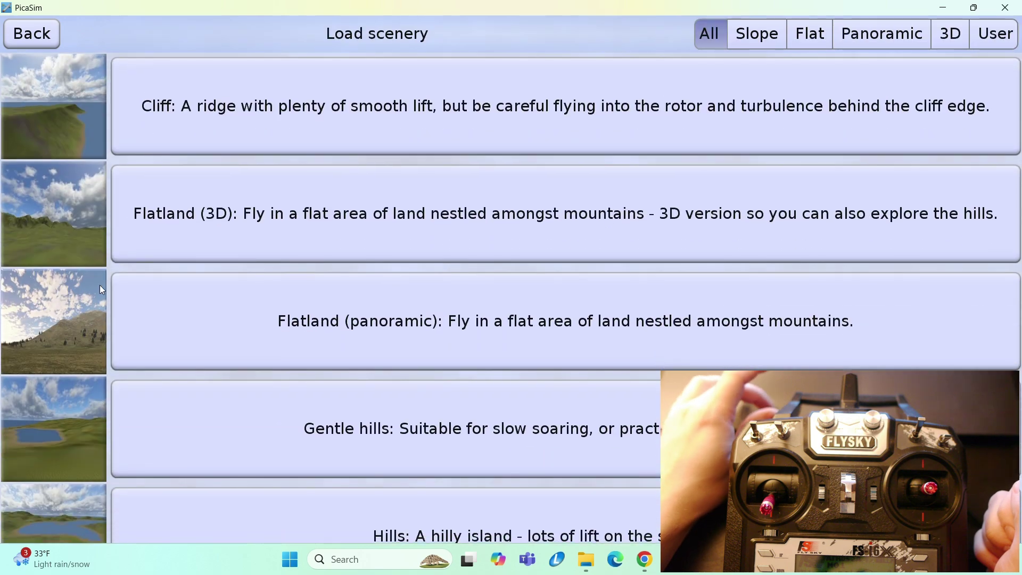
{"action": "left_click", "coordinate": [81, 304]}
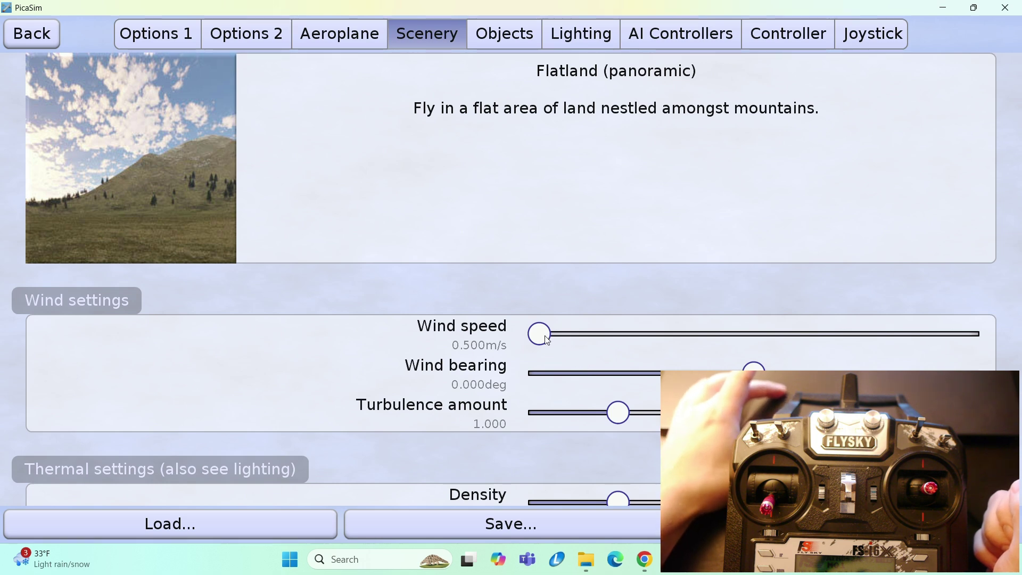
Set the scenery's wind speed to 0 m/s and its runway type to Runway
{"action": "left_click_drag", "start_coordinate": [547, 341], "coordinate": [623, 349]}
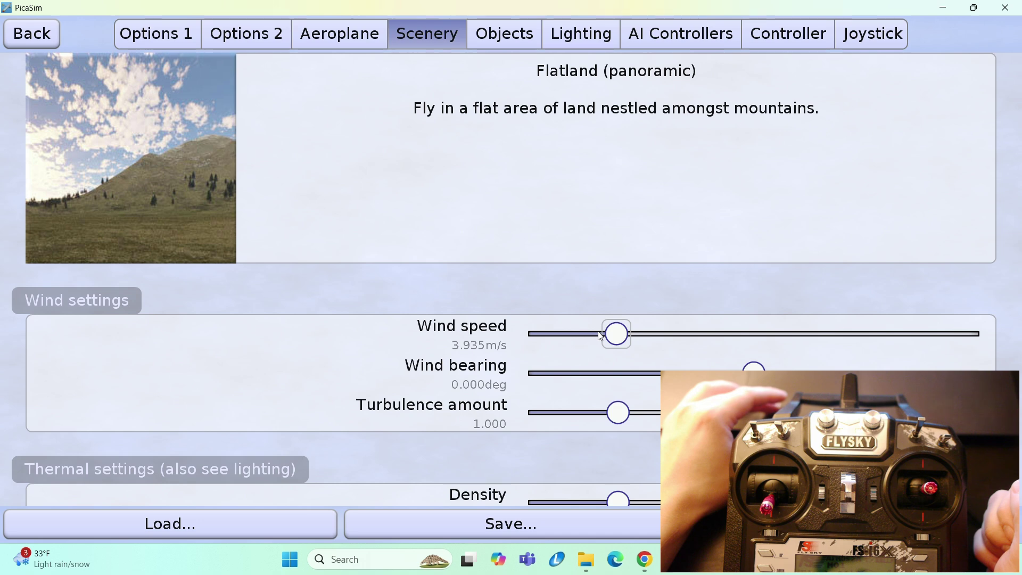
{"action": "left_click_drag", "start_coordinate": [593, 334], "coordinate": [524, 326]}
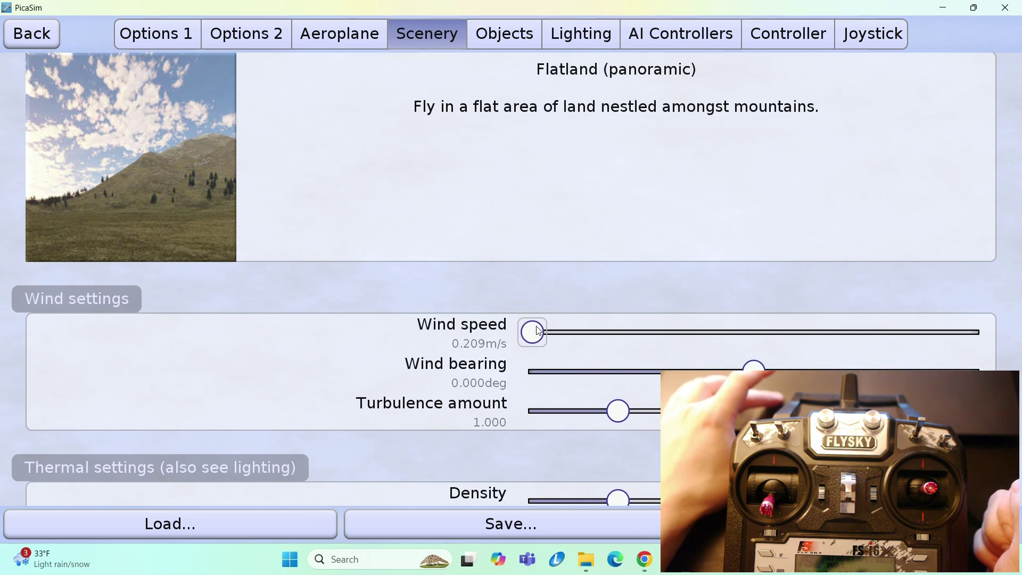
{"action": "left_click_drag", "start_coordinate": [539, 331], "coordinate": [529, 332]}
{"action": "scroll", "coordinate": [399, 381], "scroll_direction": "down", "scroll_amount": 3}
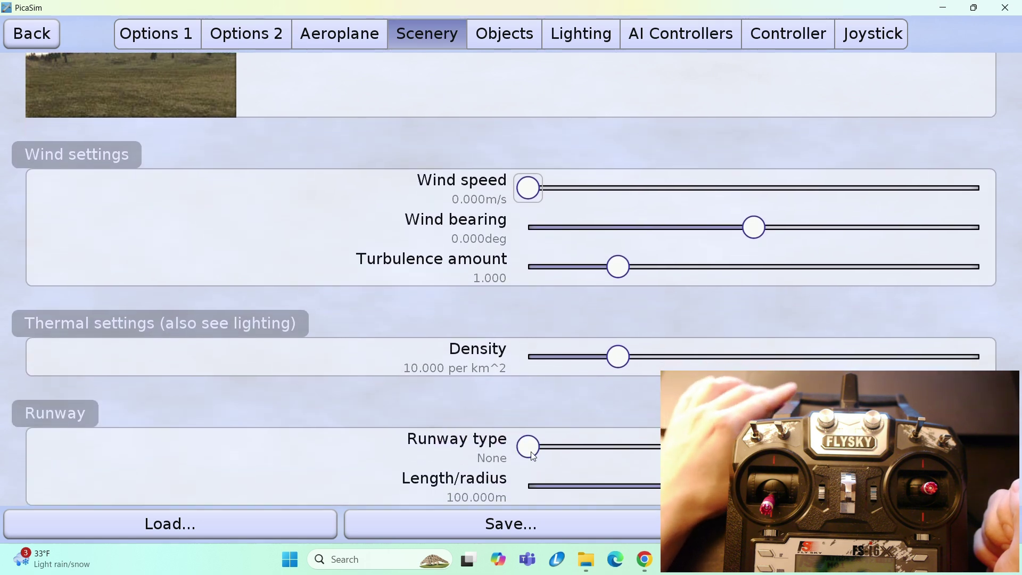
{"action": "left_click_drag", "start_coordinate": [534, 454], "coordinate": [646, 450]}
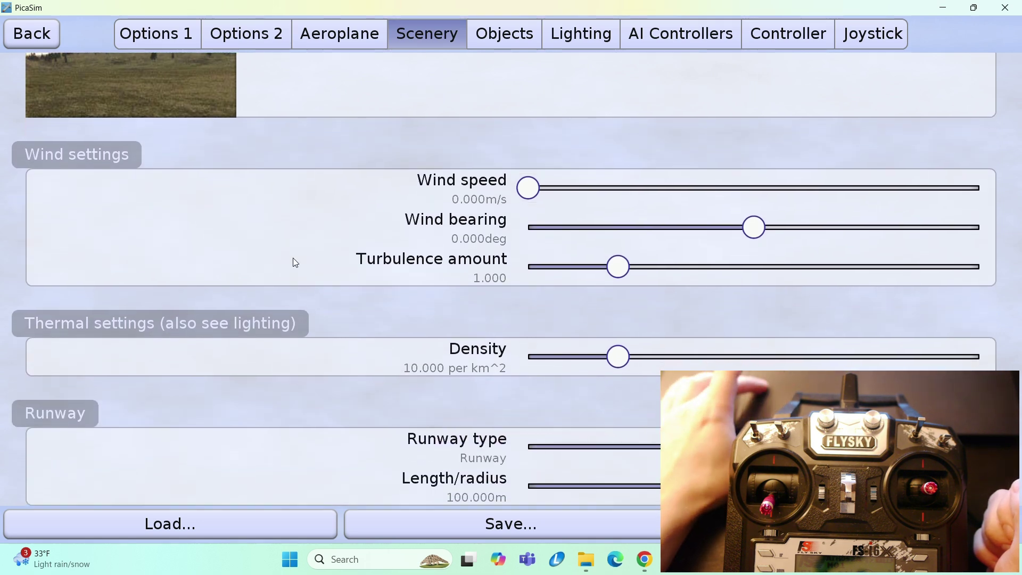
Return to the Flatland scenery, run the flight simulation with the Spitfire beside the runway, and pause it
{"action": "left_click", "coordinate": [47, 40]}
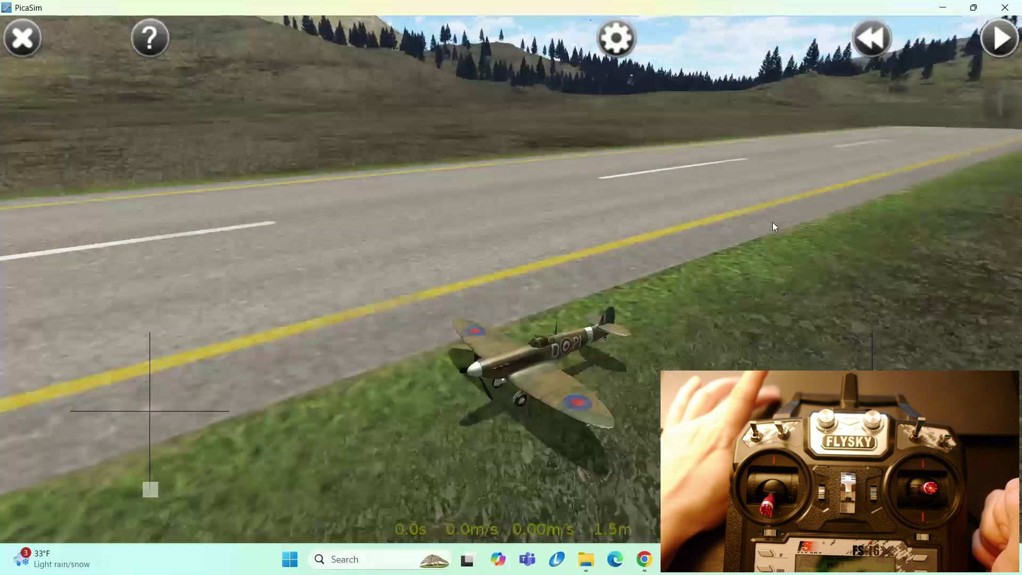
{"action": "left_click", "coordinate": [999, 38]}
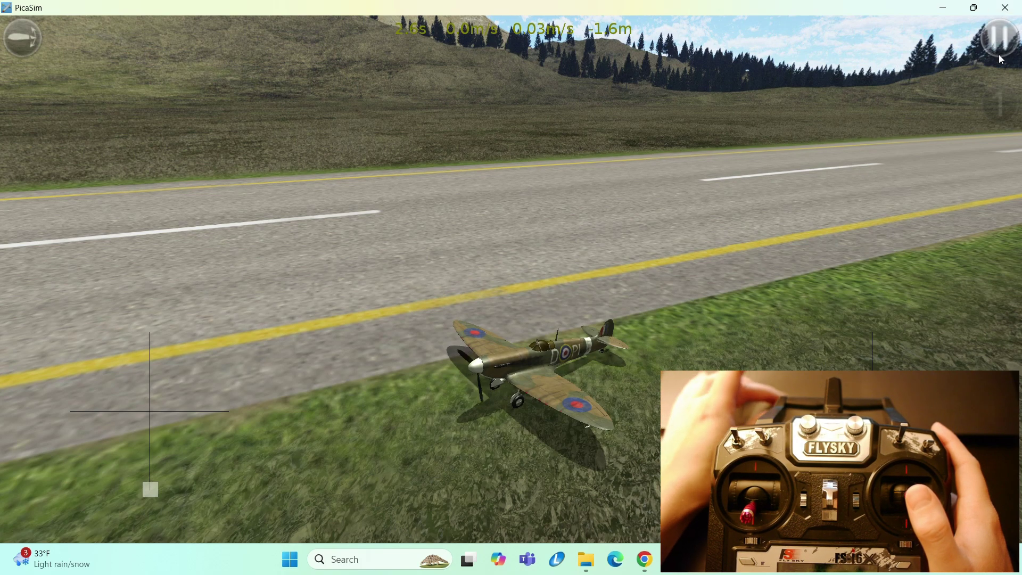
{"action": "left_click", "coordinate": [1000, 56]}
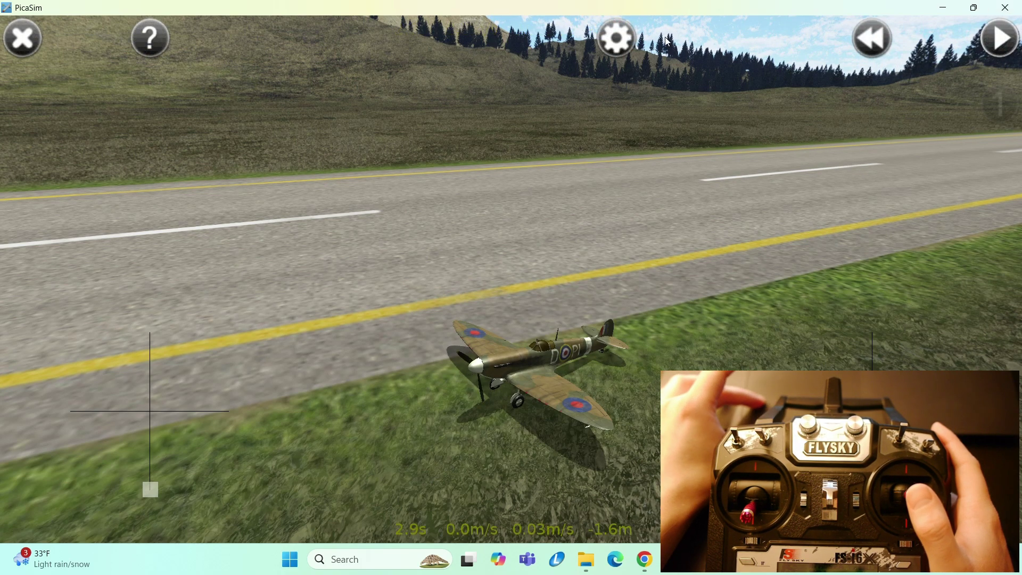
Review the Spitfire's aeroplane settings down to the smoke source 2 and info sections
{"action": "left_click", "coordinate": [629, 48]}
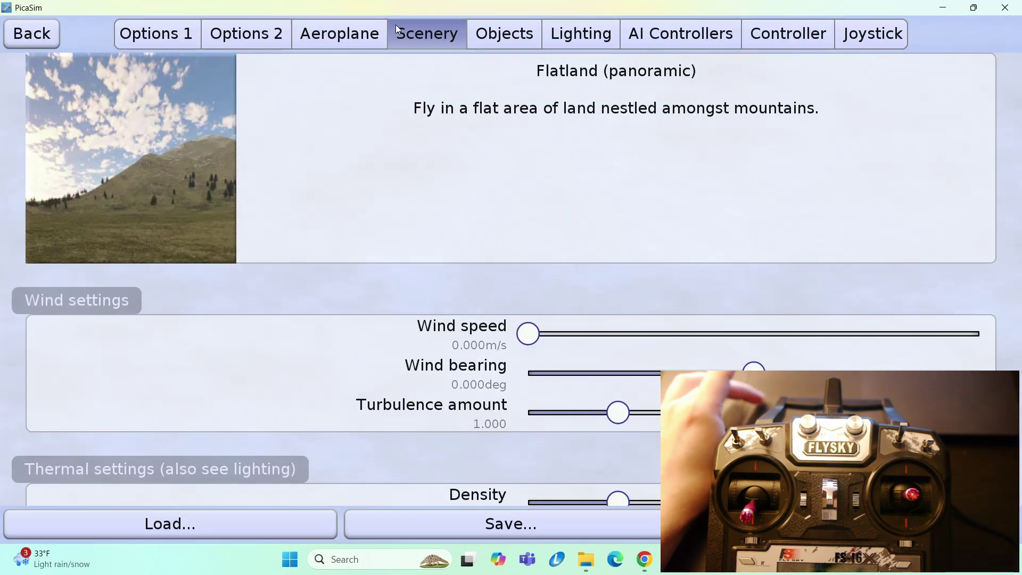
{"action": "left_click", "coordinate": [373, 39]}
{"action": "scroll", "coordinate": [415, 280], "scroll_direction": "down", "scroll_amount": 8}
{"action": "scroll", "coordinate": [418, 281], "scroll_direction": "down", "scroll_amount": 9}
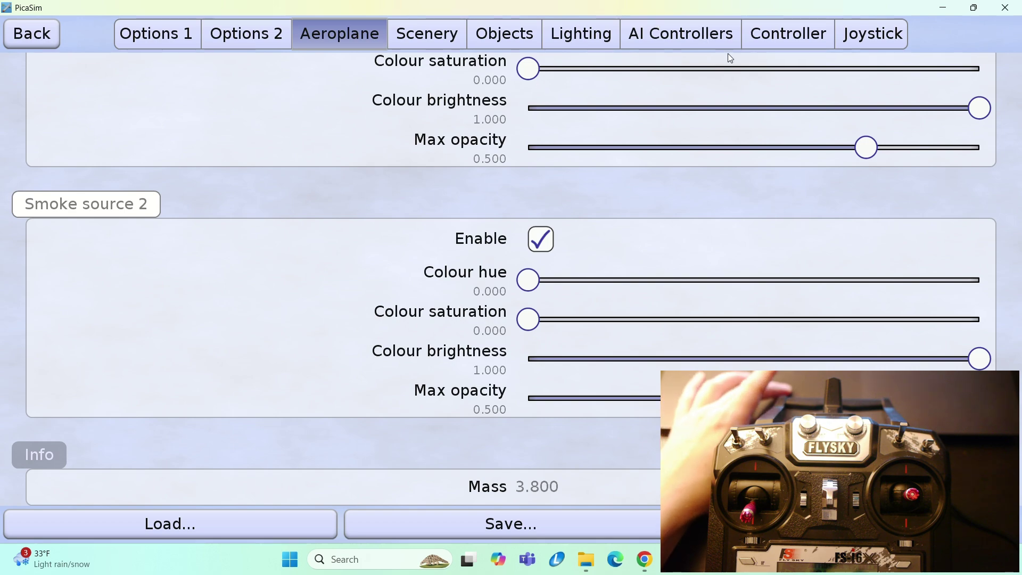
Examine the controller's control source assignments, and the trim settings and mixes of configurations 1 and 2
{"action": "left_click", "coordinate": [776, 41]}
{"action": "scroll", "coordinate": [712, 148], "scroll_direction": "down", "scroll_amount": 15}
{"action": "scroll", "coordinate": [714, 149], "scroll_direction": "down", "scroll_amount": 5}
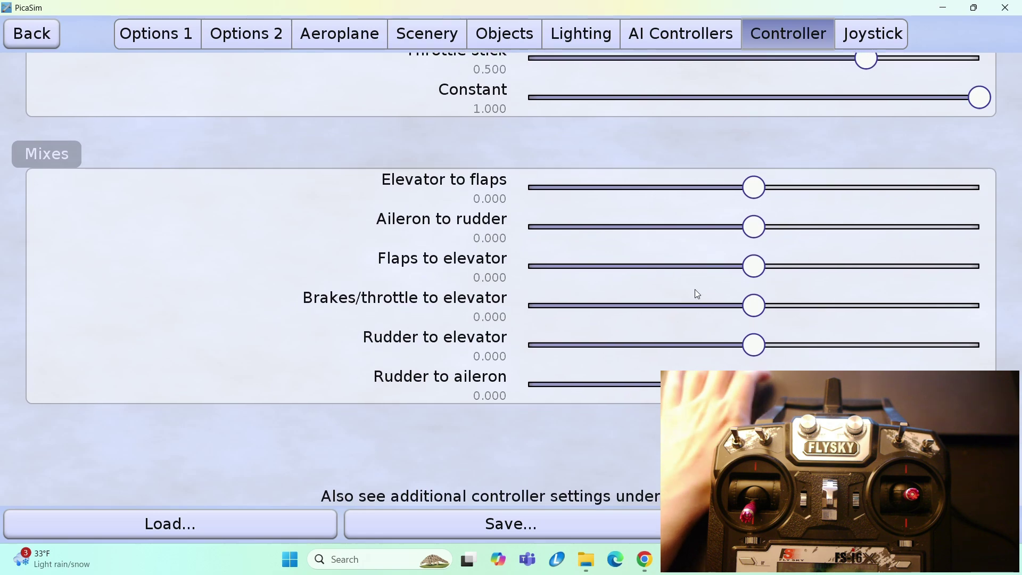
{"action": "scroll", "coordinate": [695, 290], "scroll_direction": "up", "scroll_amount": 15}
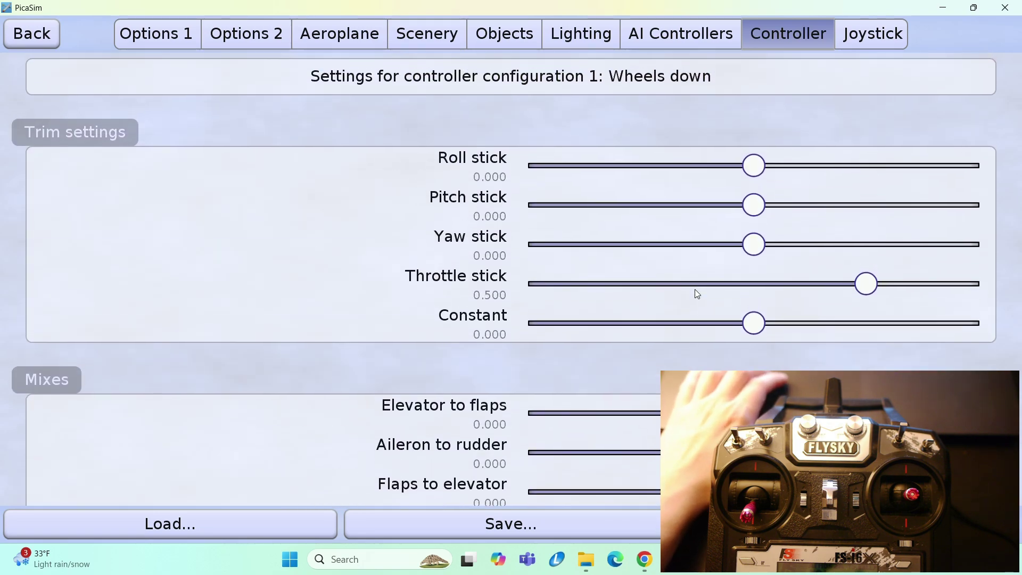
{"action": "scroll", "coordinate": [695, 290], "scroll_direction": "down", "scroll_amount": 9}
{"action": "scroll", "coordinate": [699, 294], "scroll_direction": "up", "scroll_amount": 5}
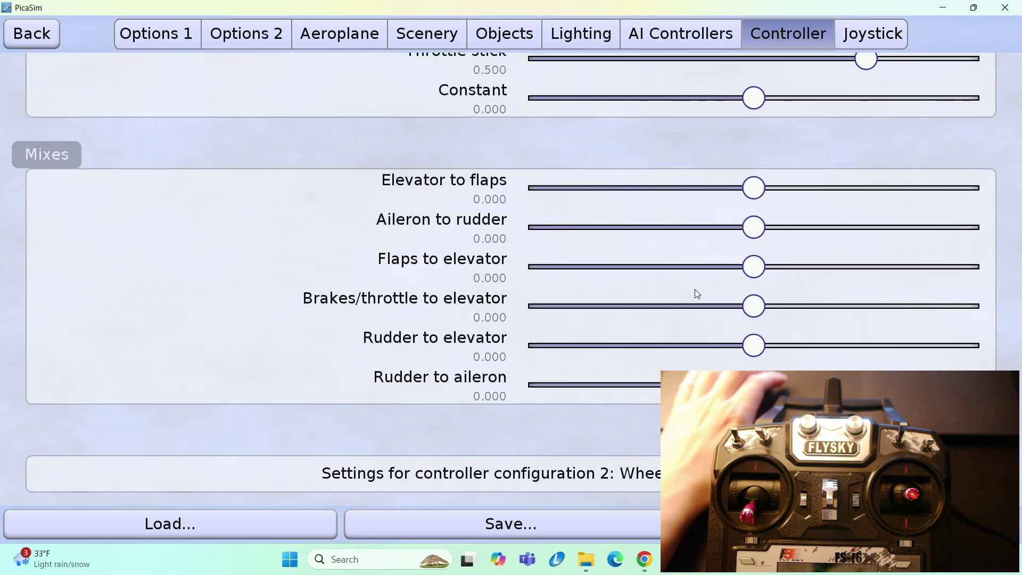
{"action": "scroll", "coordinate": [698, 294], "scroll_direction": "up", "scroll_amount": 12}
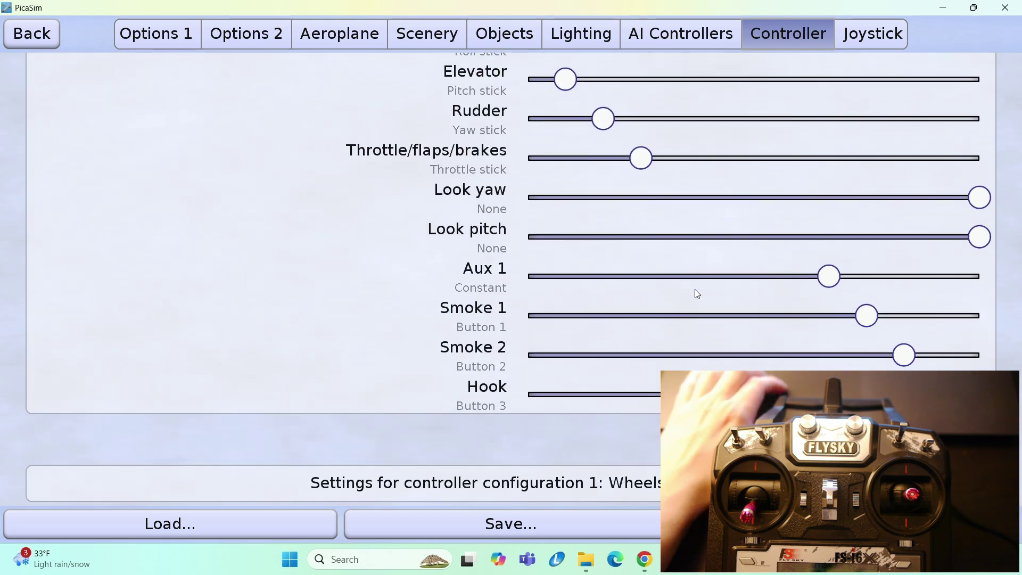
{"action": "scroll", "coordinate": [698, 294], "scroll_direction": "down", "scroll_amount": 7}
{"action": "scroll", "coordinate": [698, 294], "scroll_direction": "down", "scroll_amount": 1}
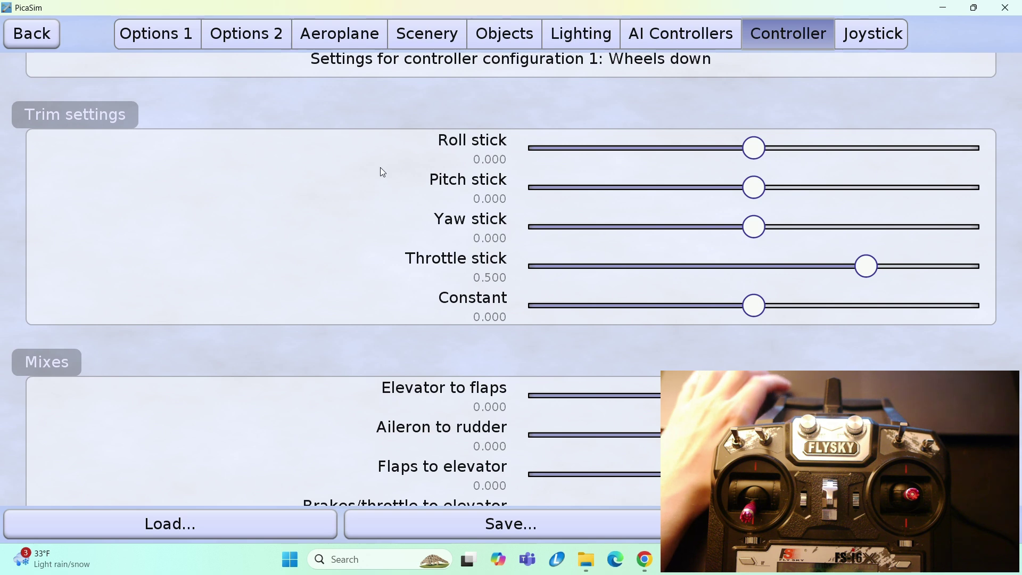
Review the free-fly display options in Options 2 and the camera, simulation, controller, audio, information and graphics settings in Options 1
{"action": "left_click", "coordinate": [355, 40]}
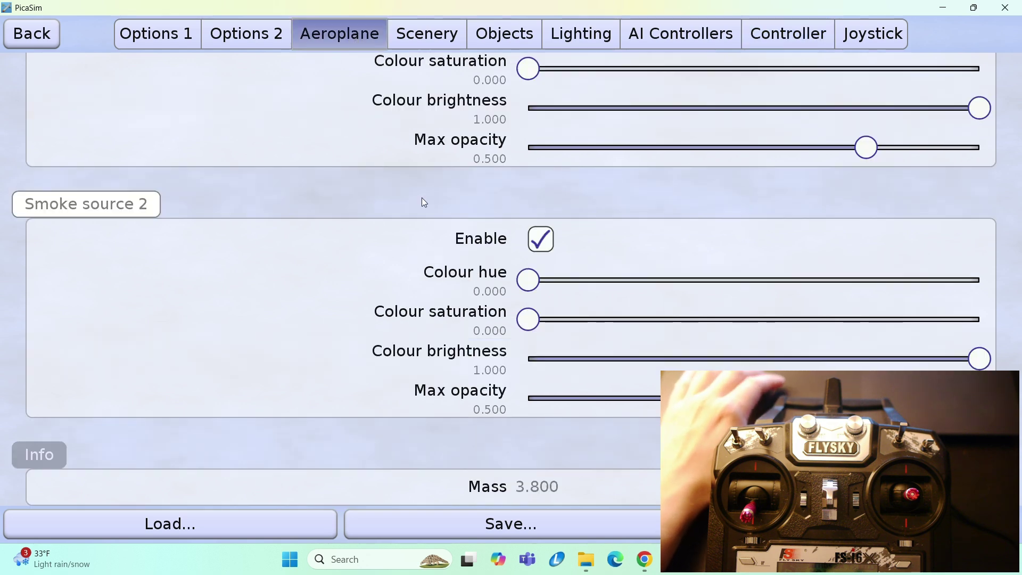
{"action": "left_click", "coordinate": [222, 45]}
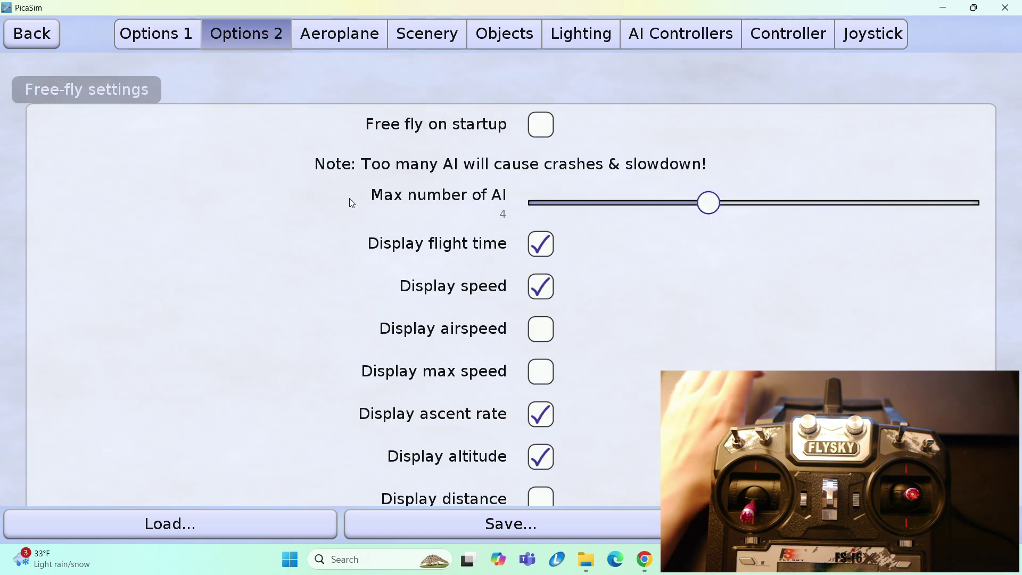
{"action": "scroll", "coordinate": [507, 293], "scroll_direction": "down", "scroll_amount": 4}
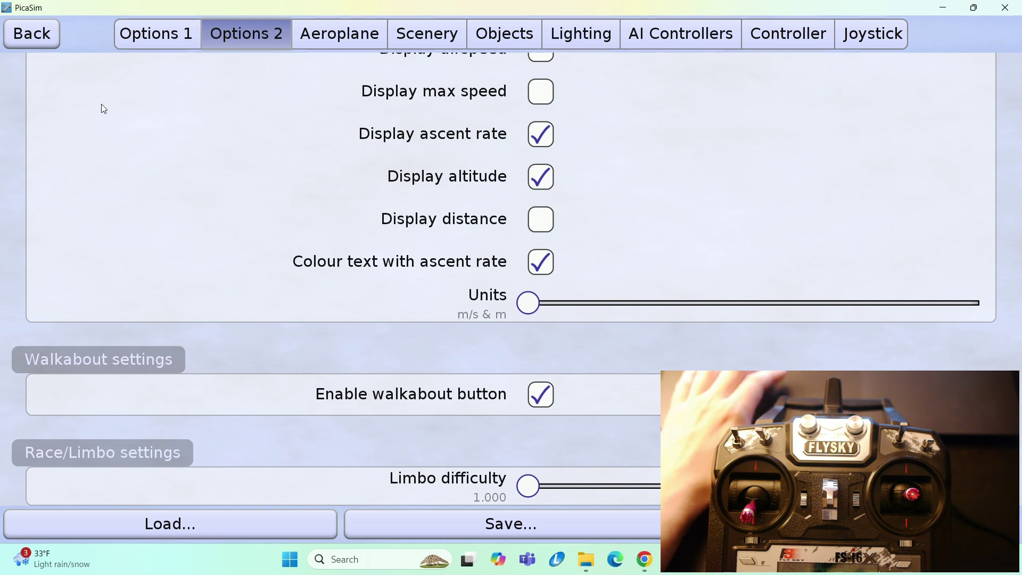
{"action": "left_click", "coordinate": [147, 40]}
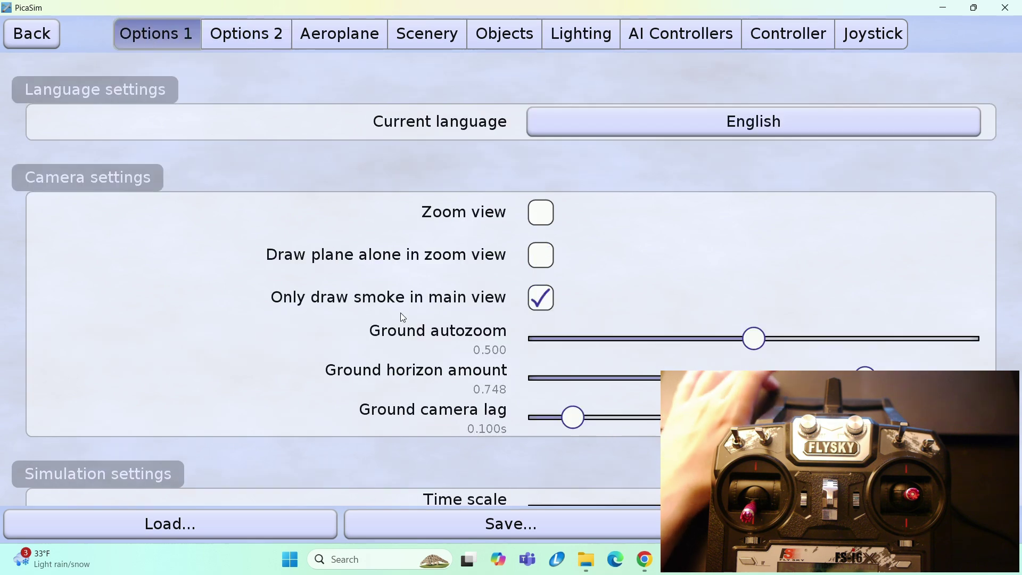
{"action": "scroll", "coordinate": [403, 318], "scroll_direction": "down", "scroll_amount": 9}
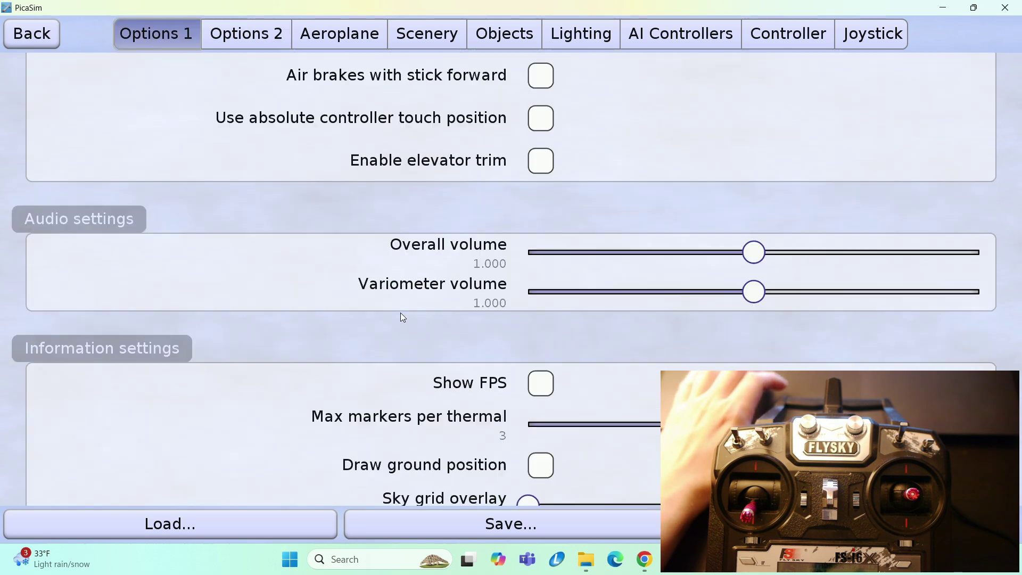
{"action": "scroll", "coordinate": [403, 318], "scroll_direction": "down", "scroll_amount": 2}
{"action": "scroll", "coordinate": [403, 318], "scroll_direction": "down", "scroll_amount": 2}
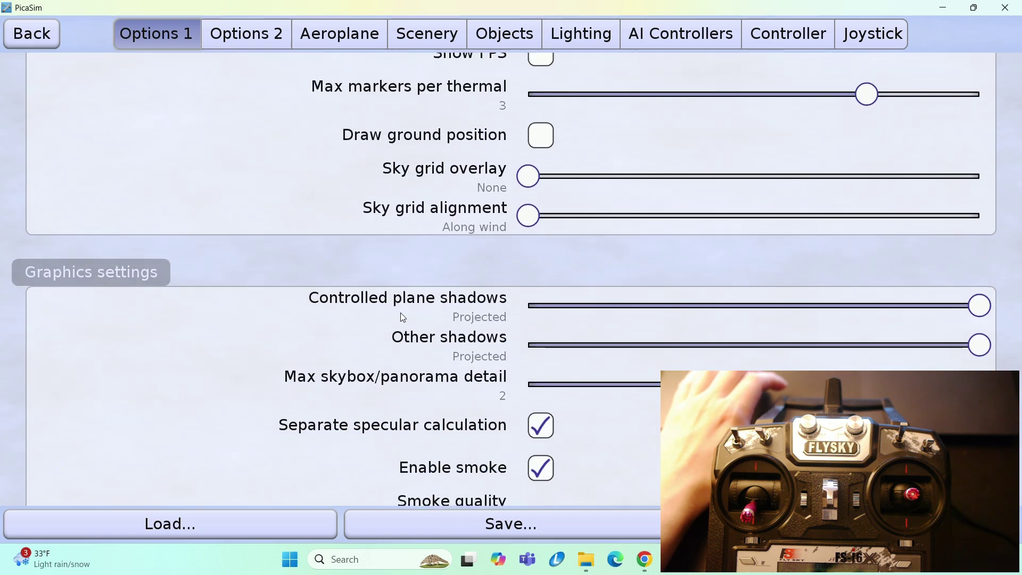
{"action": "scroll", "coordinate": [403, 318], "scroll_direction": "up", "scroll_amount": 8}
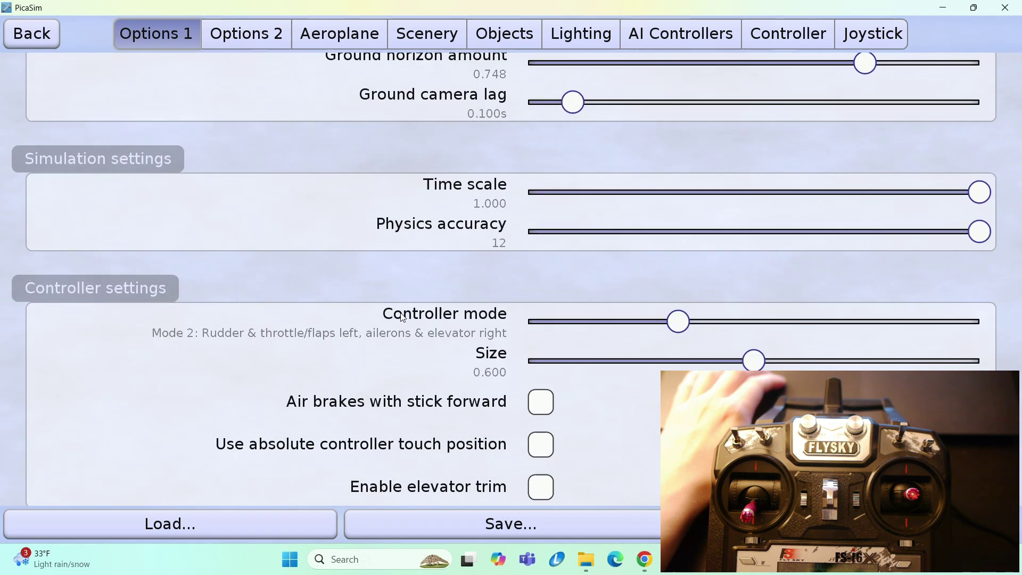
{"action": "scroll", "coordinate": [403, 318], "scroll_direction": "up", "scroll_amount": 3}
{"action": "scroll", "coordinate": [404, 318], "scroll_direction": "down", "scroll_amount": 4}
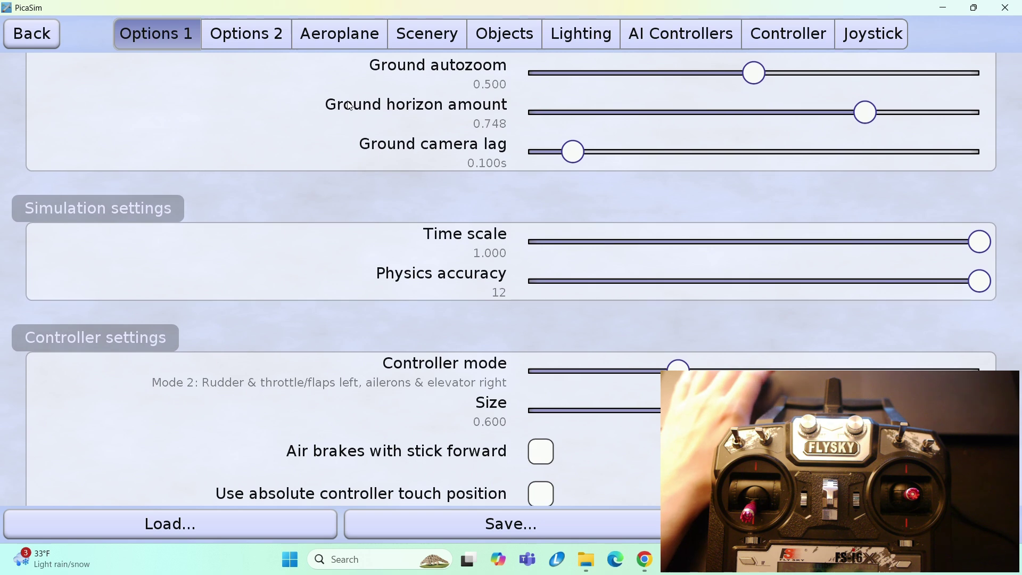
{"action": "left_click", "coordinate": [229, 39]}
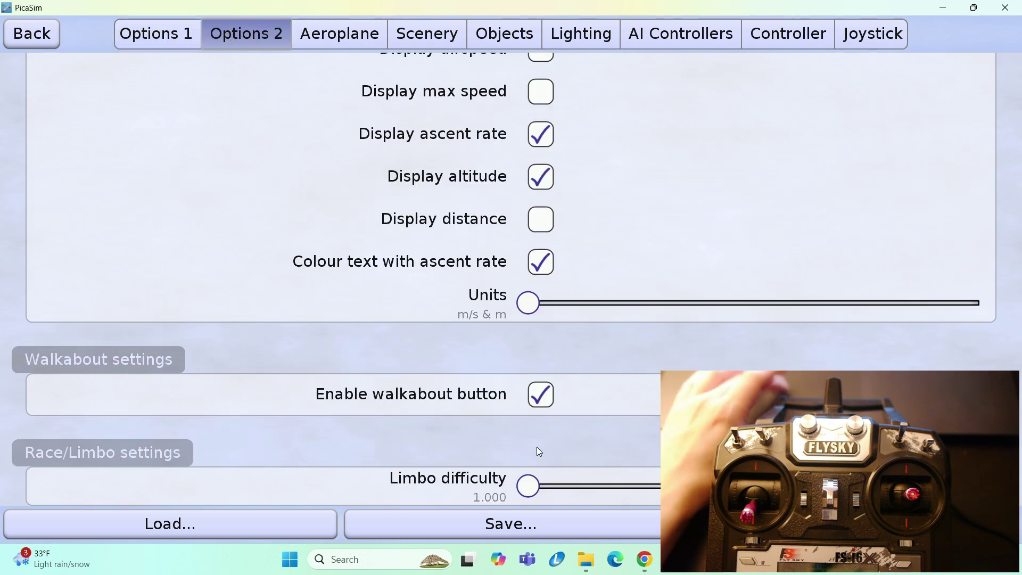
{"action": "scroll", "coordinate": [511, 458], "scroll_direction": "up", "scroll_amount": 5}
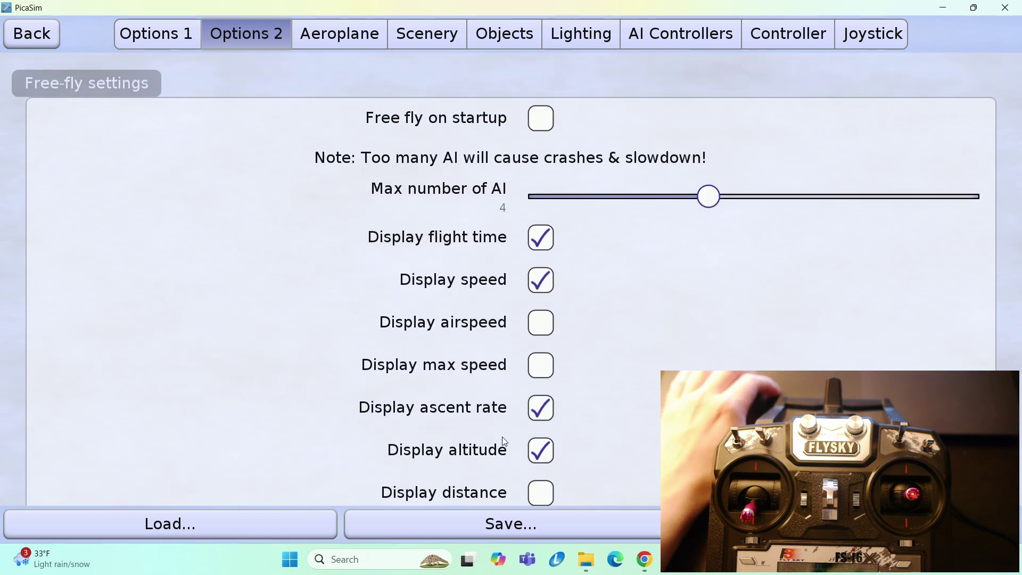
Review the Spitfire's ballast and button settings and its smoke sources 0, 1 and 2
{"action": "left_click", "coordinate": [354, 38]}
{"action": "scroll", "coordinate": [540, 418], "scroll_direction": "up", "scroll_amount": 6}
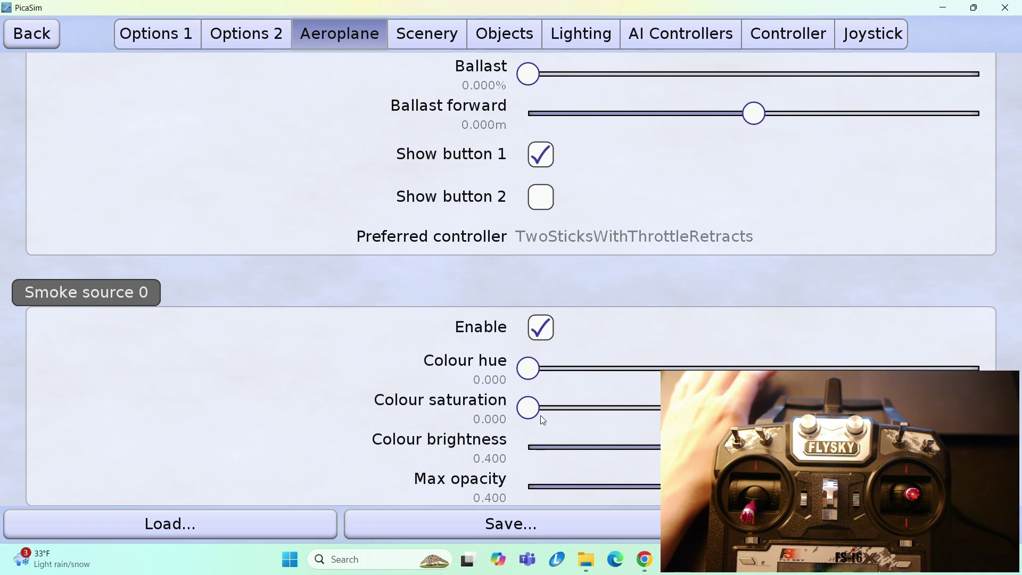
{"action": "scroll", "coordinate": [543, 421], "scroll_direction": "up", "scroll_amount": 4}
{"action": "scroll", "coordinate": [543, 421], "scroll_direction": "down", "scroll_amount": 4}
{"action": "scroll", "coordinate": [543, 420], "scroll_direction": "up", "scroll_amount": 4}
{"action": "scroll", "coordinate": [543, 420], "scroll_direction": "down", "scroll_amount": 6}
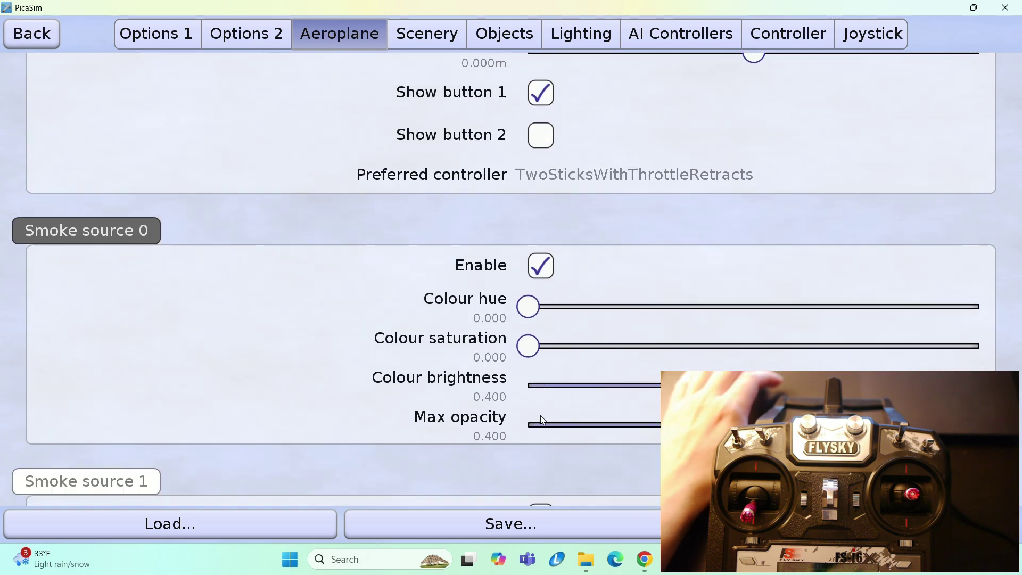
{"action": "scroll", "coordinate": [541, 420], "scroll_direction": "down", "scroll_amount": 1}
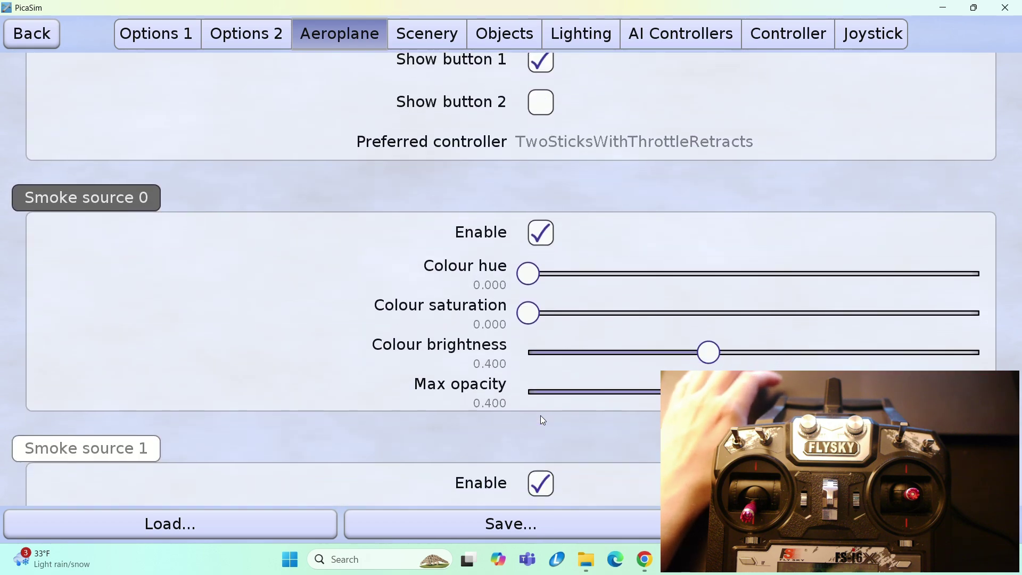
{"action": "scroll", "coordinate": [543, 420], "scroll_direction": "down", "scroll_amount": 15}
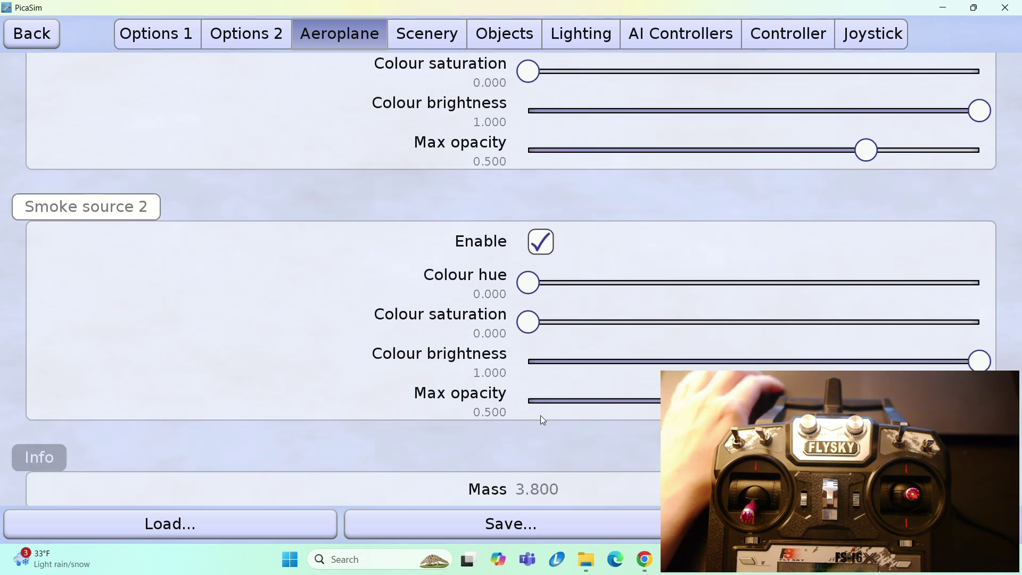
{"action": "scroll", "coordinate": [541, 415], "scroll_direction": "up", "scroll_amount": 11}
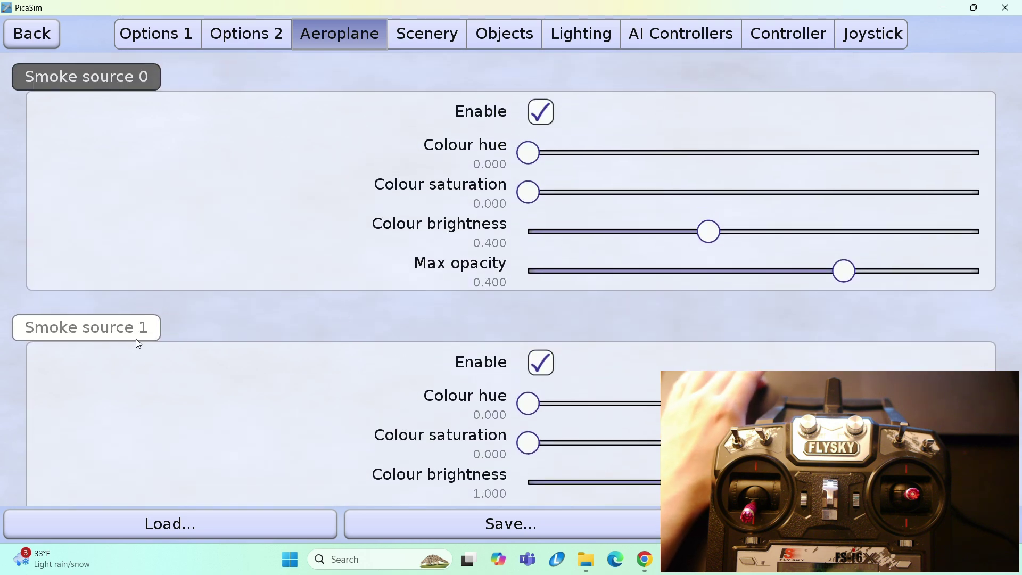
{"action": "scroll", "coordinate": [551, 285], "scroll_direction": "up", "scroll_amount": 12}
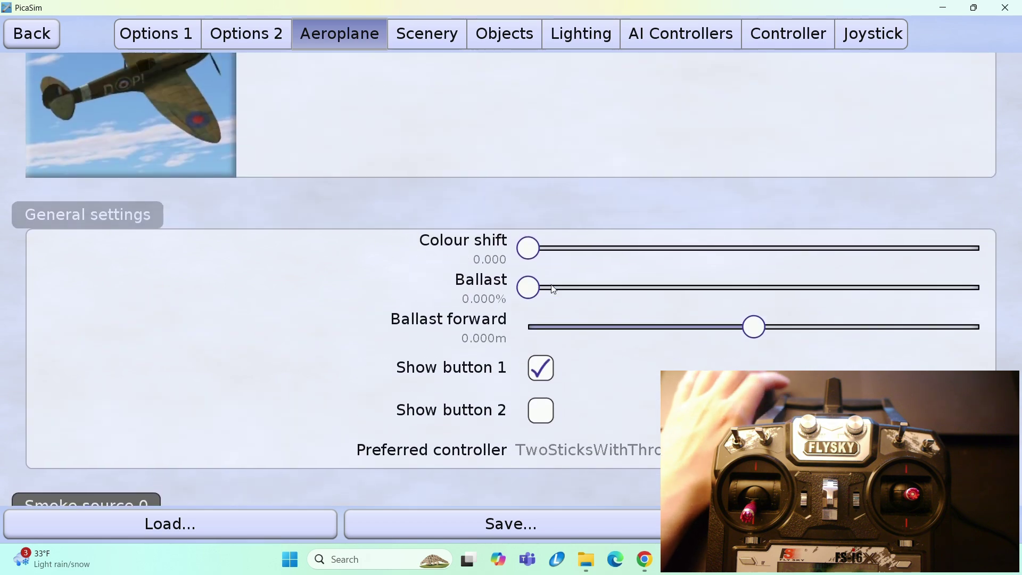
Examine the controller's general settings, control sources, and the trims and mixes for the wheels-down and wheels-up configurations
{"action": "left_click", "coordinate": [818, 35]}
{"action": "scroll", "coordinate": [734, 330], "scroll_direction": "down", "scroll_amount": 10}
{"action": "scroll", "coordinate": [735, 330], "scroll_direction": "up", "scroll_amount": 8}
{"action": "scroll", "coordinate": [734, 330], "scroll_direction": "down", "scroll_amount": 4}
{"action": "scroll", "coordinate": [737, 331], "scroll_direction": "down", "scroll_amount": 2}
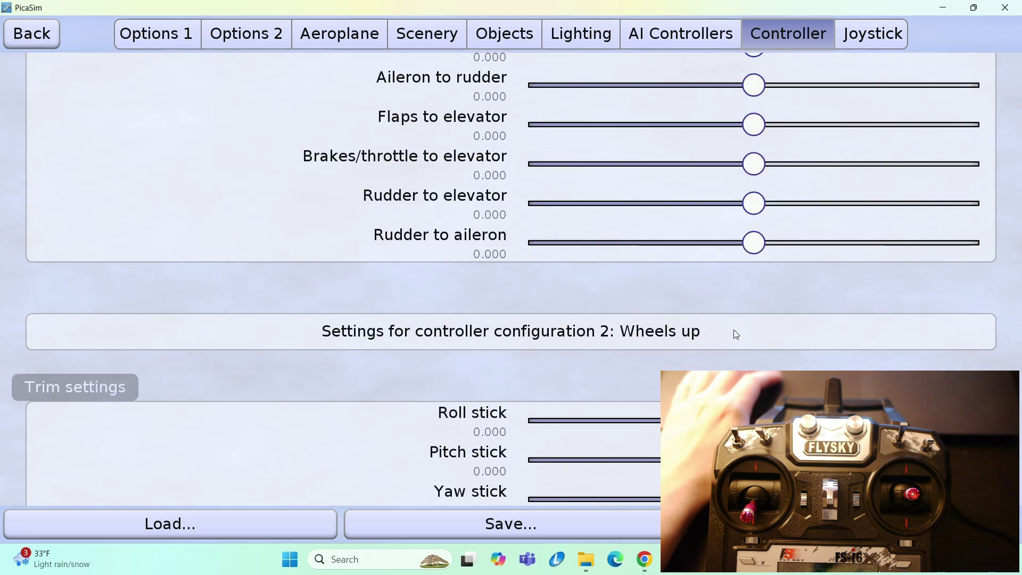
{"action": "scroll", "coordinate": [736, 333], "scroll_direction": "up", "scroll_amount": 8}
{"action": "scroll", "coordinate": [737, 334], "scroll_direction": "up", "scroll_amount": 6}
{"action": "scroll", "coordinate": [736, 334], "scroll_direction": "up", "scroll_amount": 4}
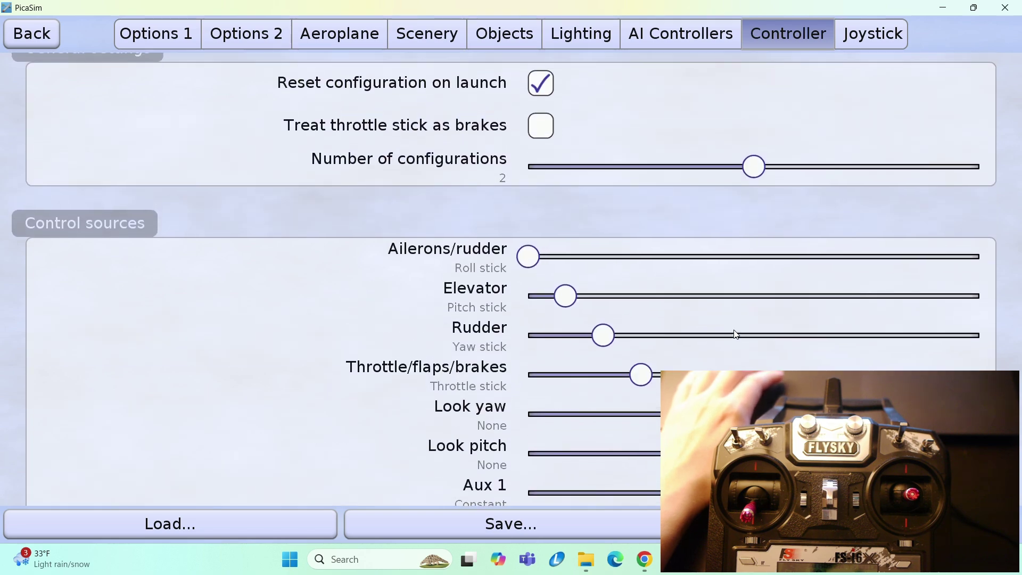
{"action": "scroll", "coordinate": [736, 334], "scroll_direction": "up", "scroll_amount": 1}
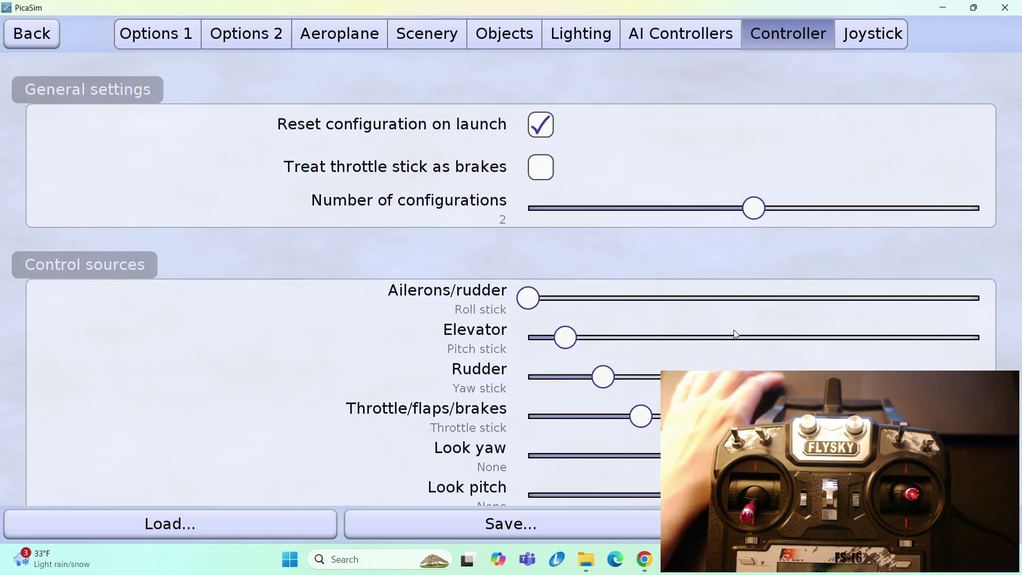
{"action": "scroll", "coordinate": [736, 335], "scroll_direction": "down", "scroll_amount": 5}
{"action": "scroll", "coordinate": [735, 335], "scroll_direction": "up", "scroll_amount": 5}
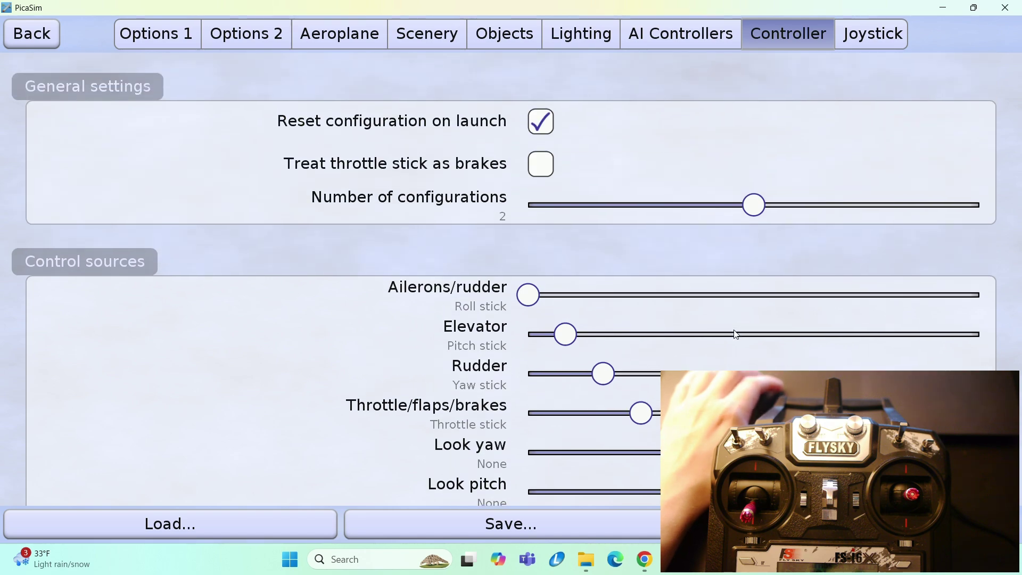
{"action": "scroll", "coordinate": [735, 334], "scroll_direction": "down", "scroll_amount": 6}
{"action": "scroll", "coordinate": [737, 334], "scroll_direction": "down", "scroll_amount": 5}
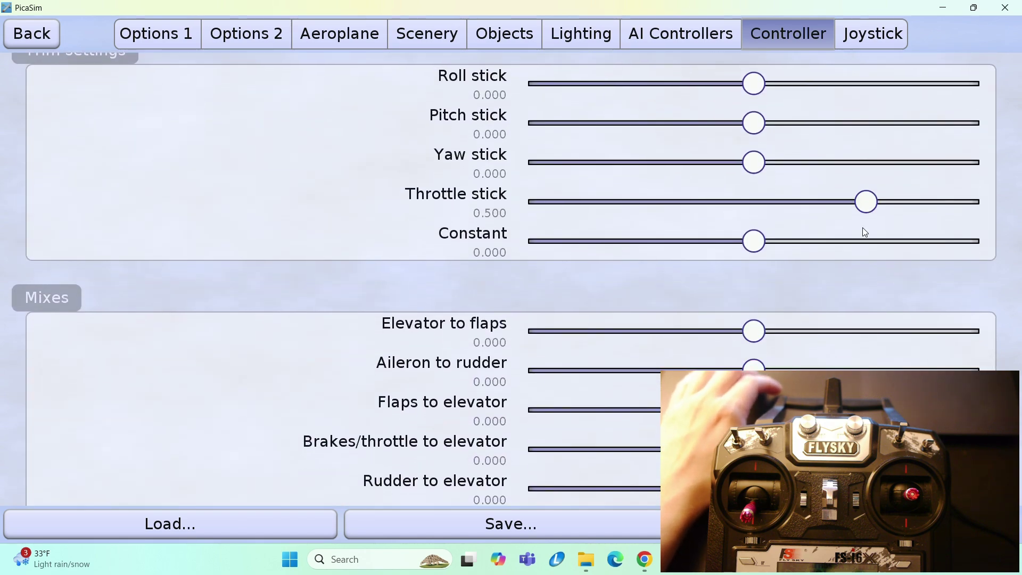
Examine the joystick axis mappings and the function assignments of joystick buttons 0 to 3
{"action": "left_click", "coordinate": [879, 42]}
{"action": "scroll", "coordinate": [743, 215], "scroll_direction": "down", "scroll_amount": 20}
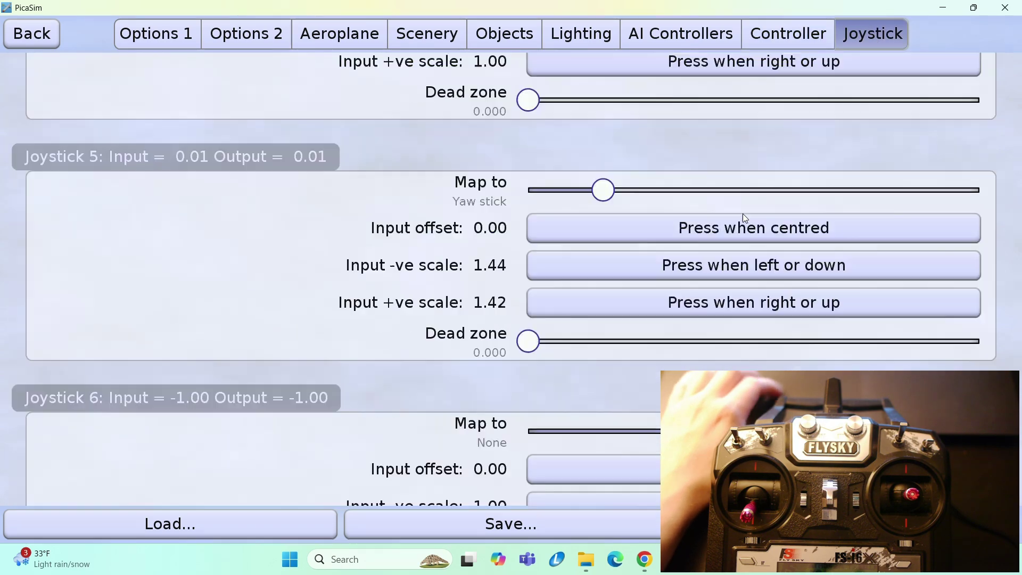
{"action": "scroll", "coordinate": [743, 213], "scroll_direction": "down", "scroll_amount": 10}
{"action": "scroll", "coordinate": [743, 213], "scroll_direction": "up", "scroll_amount": 2}
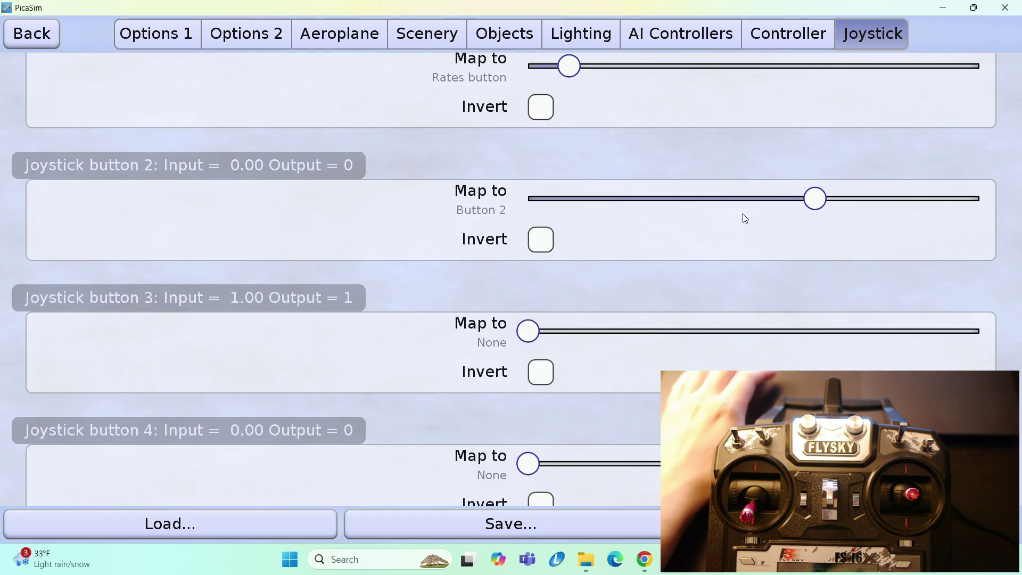
{"action": "scroll", "coordinate": [744, 218], "scroll_direction": "up", "scroll_amount": 7}
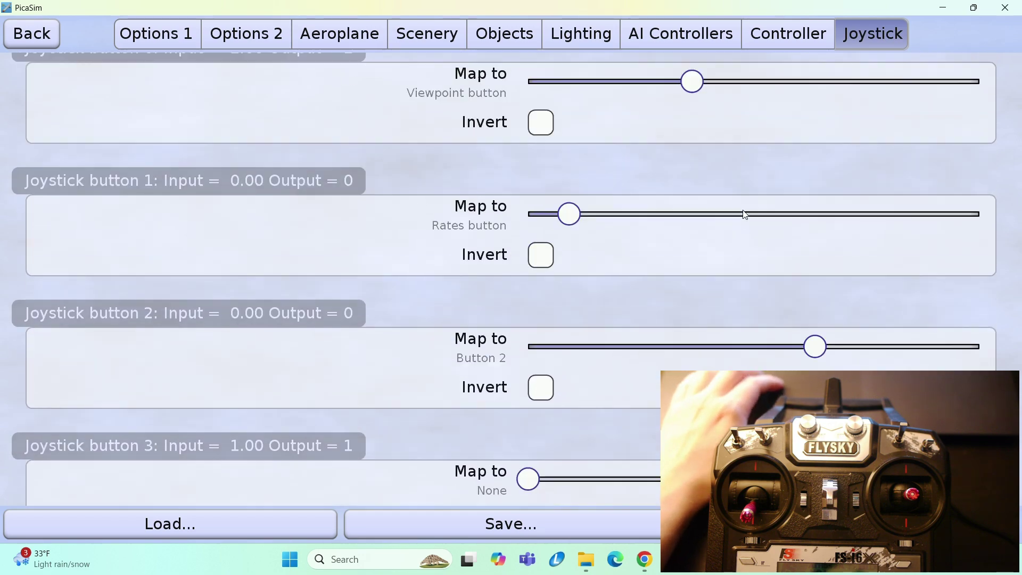
{"action": "scroll", "coordinate": [744, 214], "scroll_direction": "down", "scroll_amount": 3}
{"action": "scroll", "coordinate": [744, 214], "scroll_direction": "up", "scroll_amount": 6}
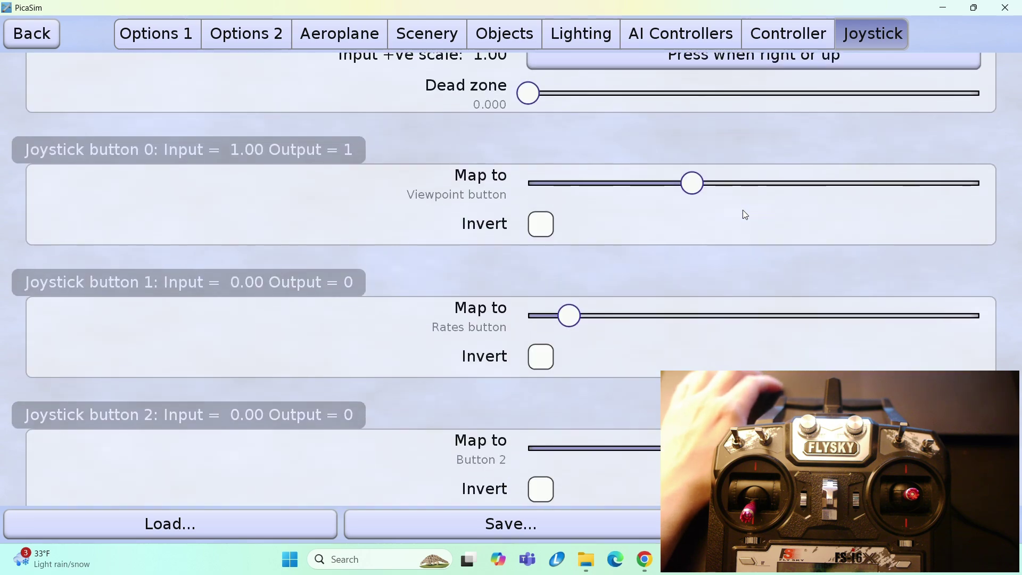
Look through the assignments of the higher-numbered joystick buttons and come back to joystick button 0
{"action": "scroll", "coordinate": [744, 214], "scroll_direction": "down", "scroll_amount": 10}
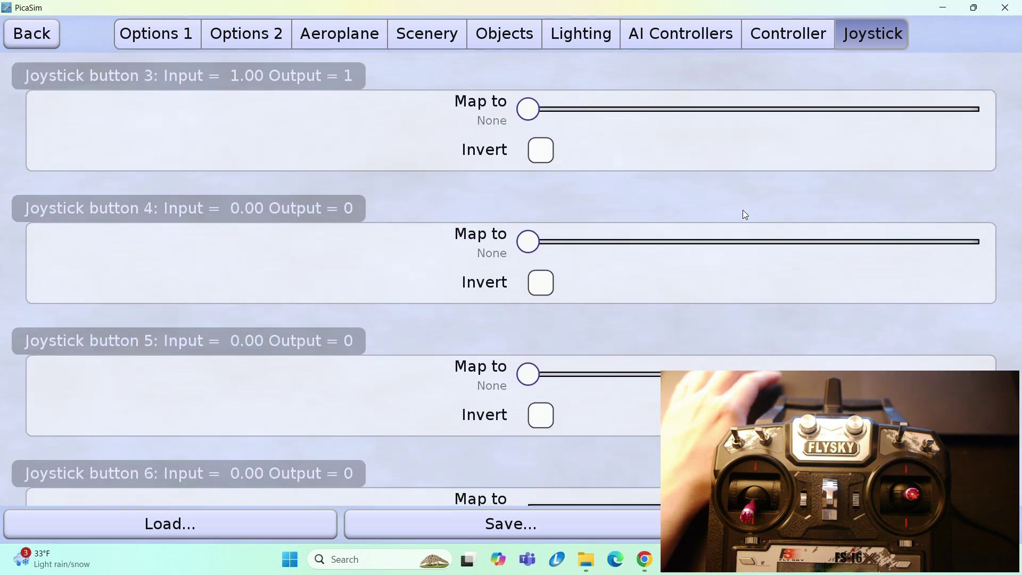
{"action": "scroll", "coordinate": [743, 211], "scroll_direction": "down", "scroll_amount": 20}
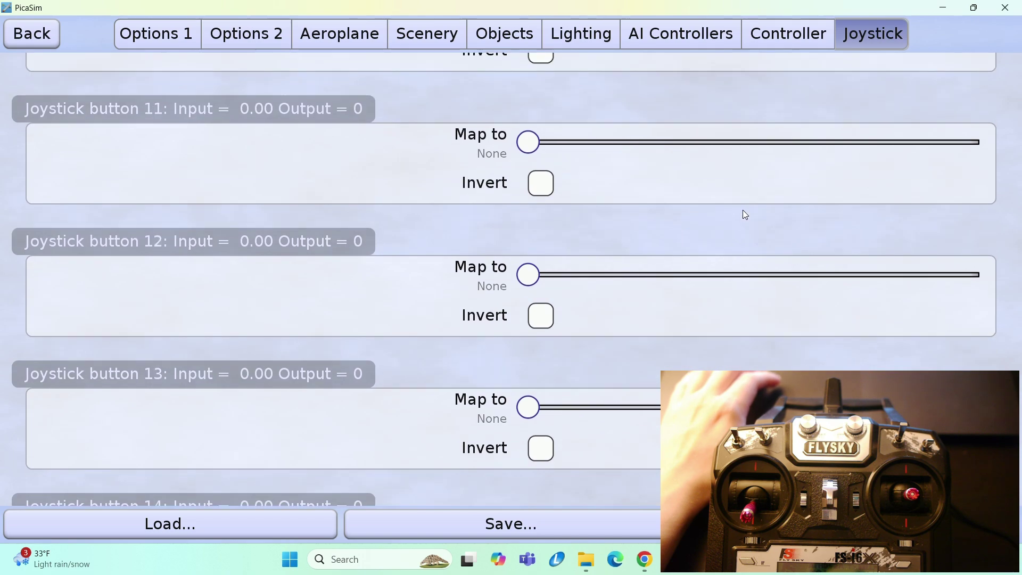
{"action": "scroll", "coordinate": [745, 214], "scroll_direction": "down", "scroll_amount": 15}
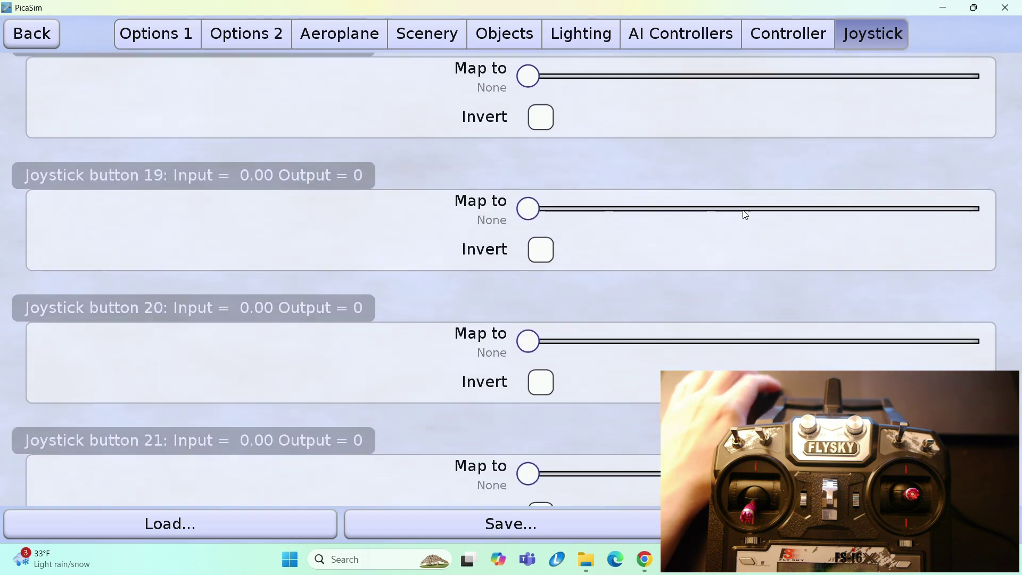
{"action": "scroll", "coordinate": [745, 215], "scroll_direction": "down", "scroll_amount": 14}
{"action": "scroll", "coordinate": [746, 215], "scroll_direction": "up", "scroll_amount": 6}
{"action": "scroll", "coordinate": [745, 215], "scroll_direction": "up", "scroll_amount": 17}
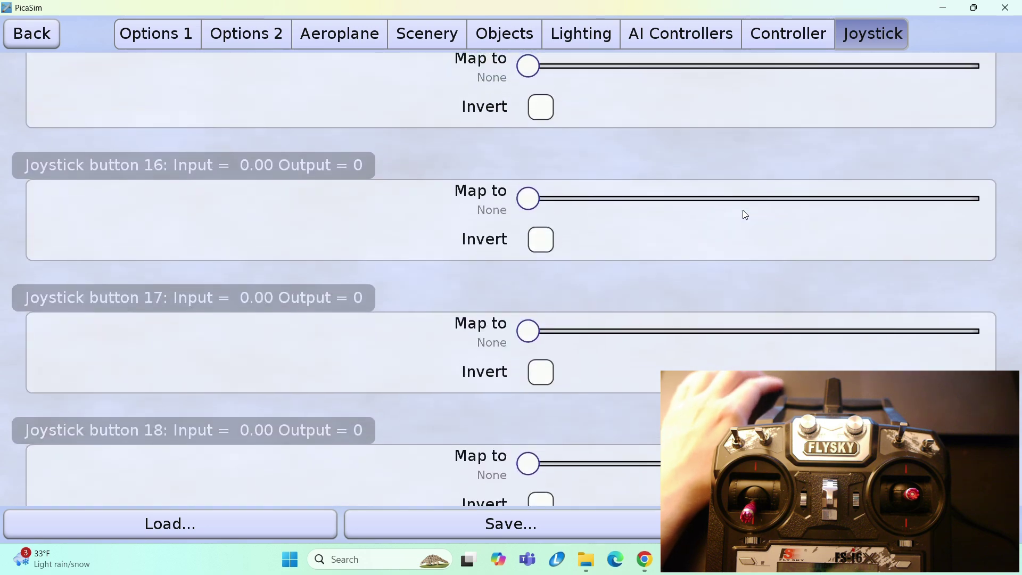
{"action": "scroll", "coordinate": [745, 215], "scroll_direction": "up", "scroll_amount": 12}
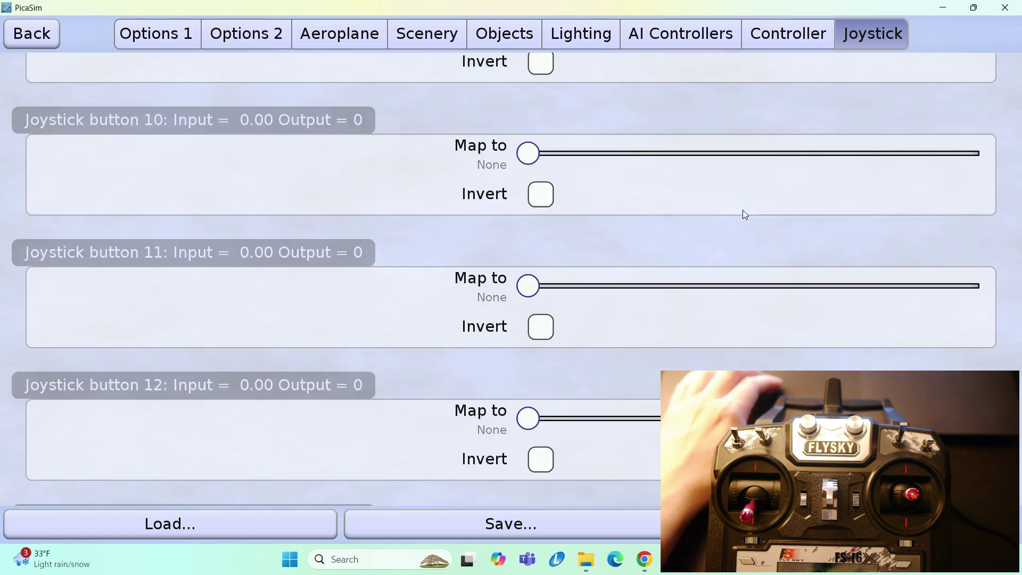
{"action": "scroll", "coordinate": [746, 214], "scroll_direction": "down", "scroll_amount": 4}
{"action": "scroll", "coordinate": [745, 215], "scroll_direction": "up", "scroll_amount": 13}
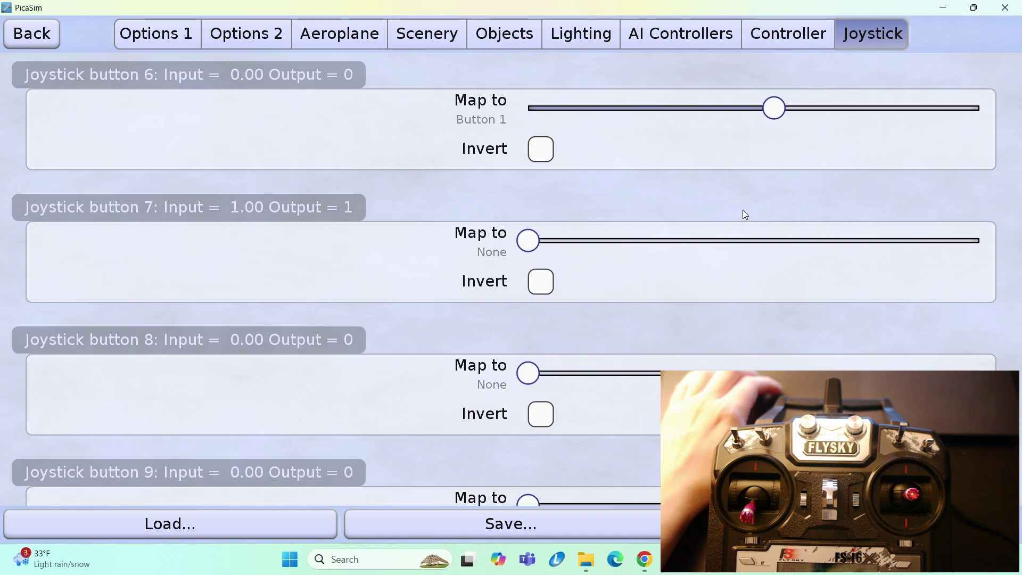
{"action": "scroll", "coordinate": [745, 215], "scroll_direction": "down", "scroll_amount": 3}
{"action": "scroll", "coordinate": [745, 215], "scroll_direction": "up", "scroll_amount": 6}
{"action": "scroll", "coordinate": [745, 214], "scroll_direction": "up", "scroll_amount": 12}
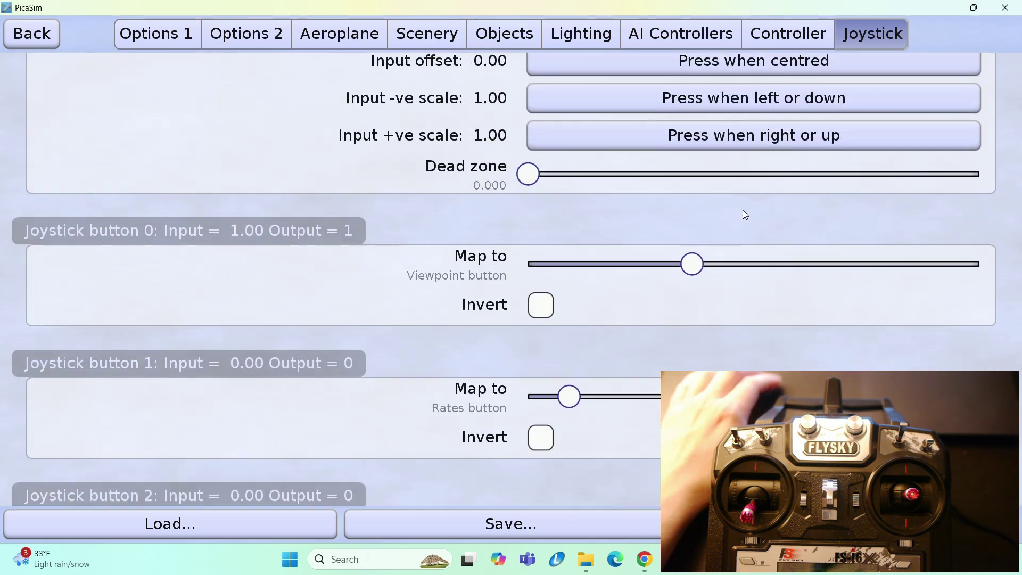
Try mapping joystick button 1 to Button 1
{"action": "scroll", "coordinate": [745, 214], "scroll_direction": "up", "scroll_amount": 1}
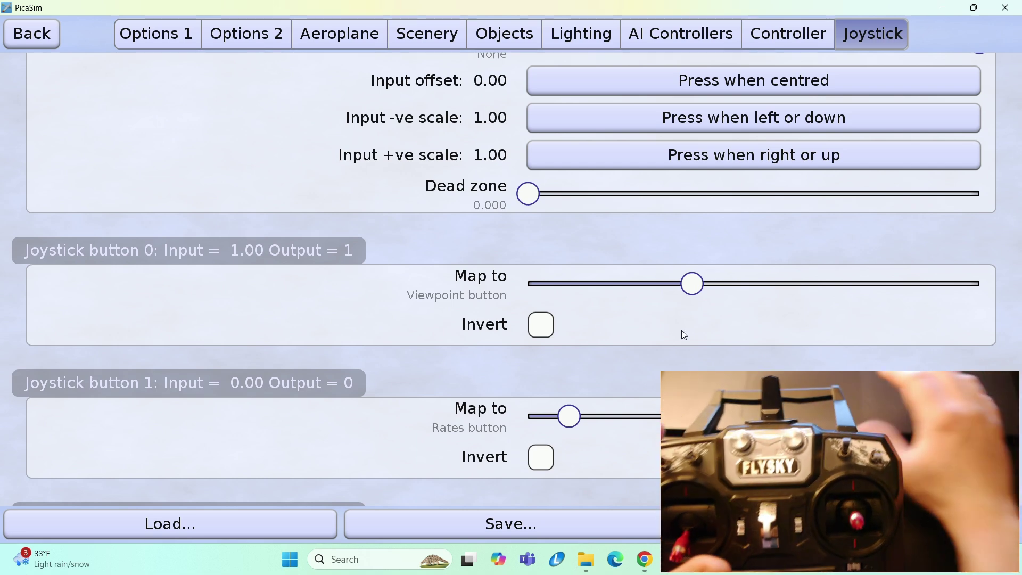
{"action": "scroll", "coordinate": [573, 413], "scroll_direction": "down", "scroll_amount": 1}
{"action": "left_click_drag", "start_coordinate": [573, 413], "coordinate": [692, 417]}
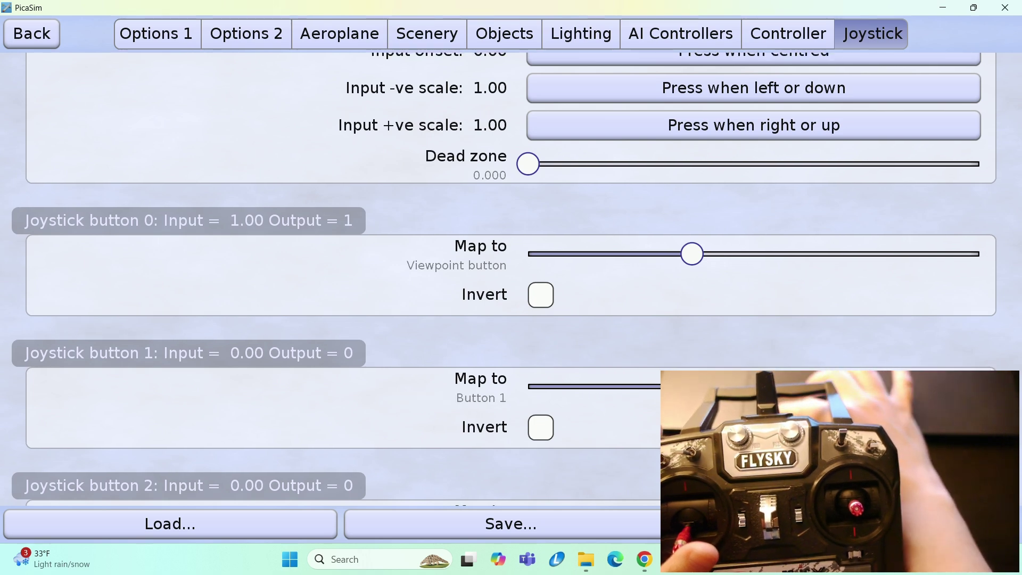
{"action": "scroll", "coordinate": [511, 266], "scroll_direction": "up", "scroll_amount": 1}
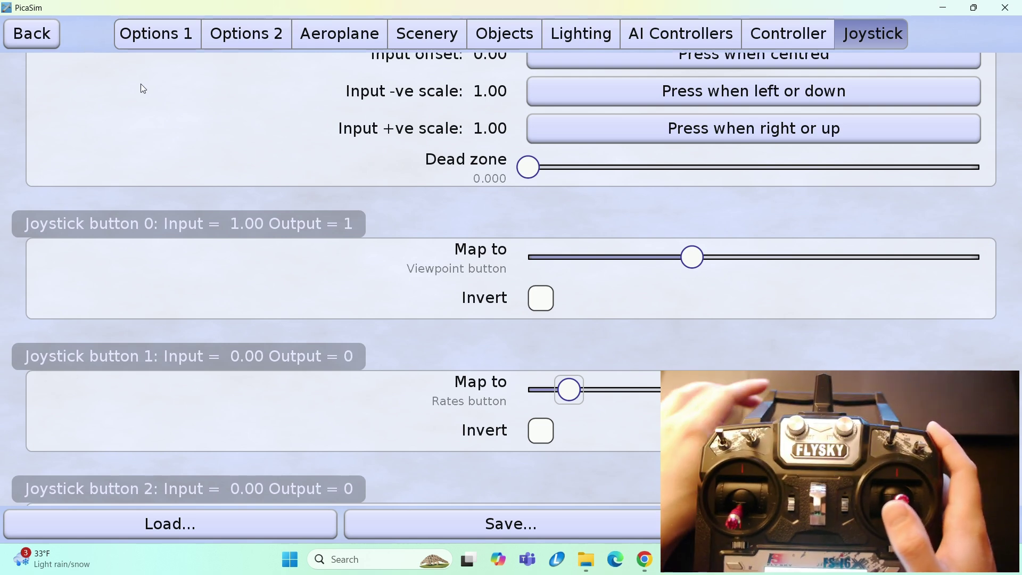
Leave the joystick settings and start flying the Spitfire
{"action": "left_click", "coordinate": [24, 26]}
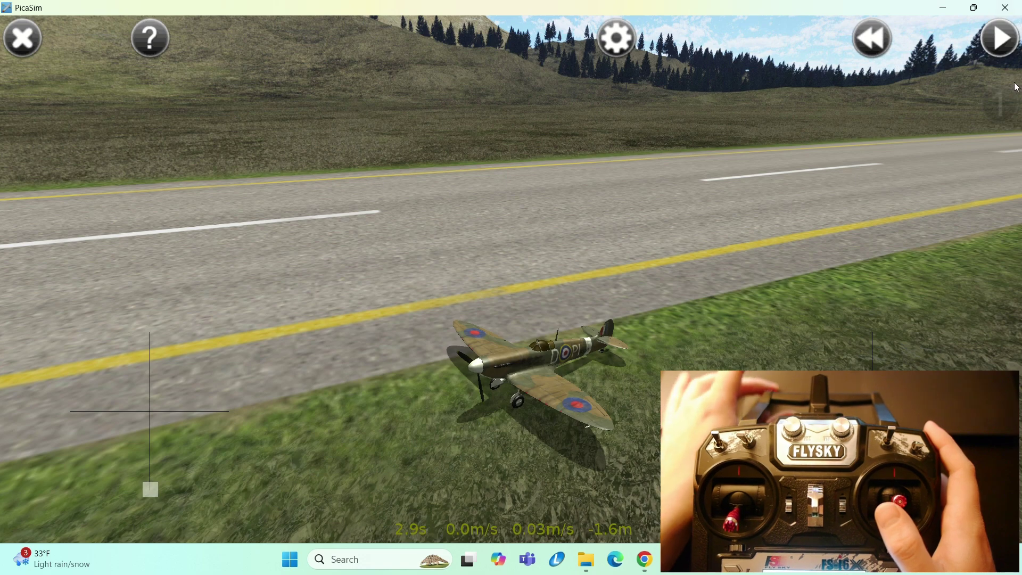
{"action": "left_click", "coordinate": [981, 41]}
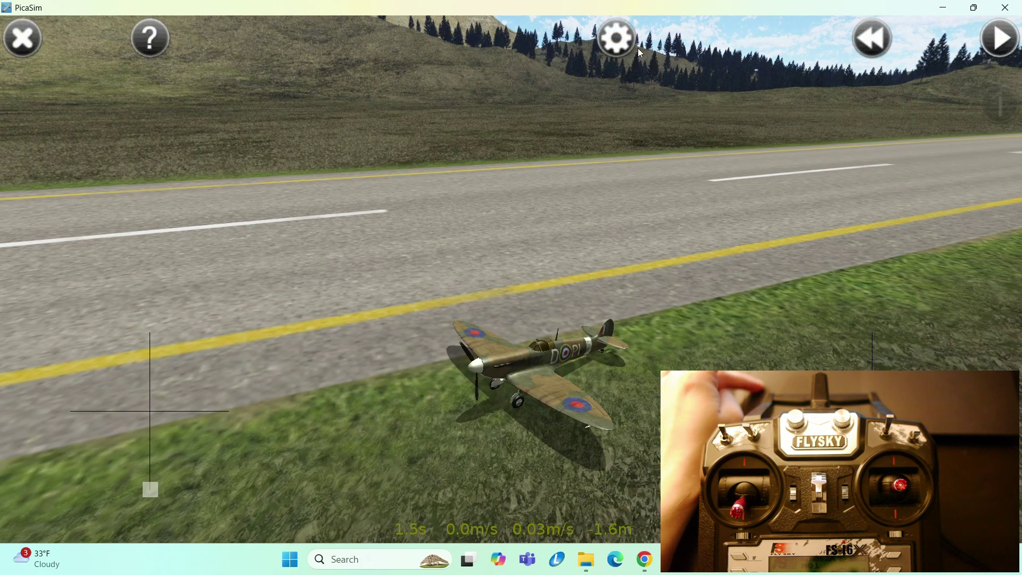
Browse the full aeroplane list, load the Yak 54 indoor aerobatic plane and return to the flight view
{"action": "left_click", "coordinate": [635, 47]}
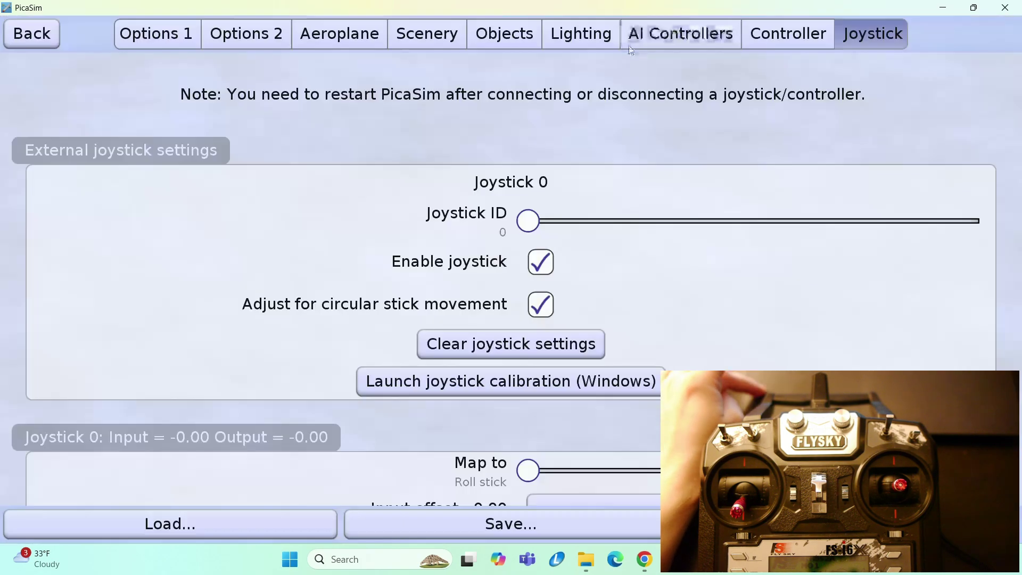
{"action": "left_click", "coordinate": [330, 33]}
{"action": "left_click", "coordinate": [203, 222]}
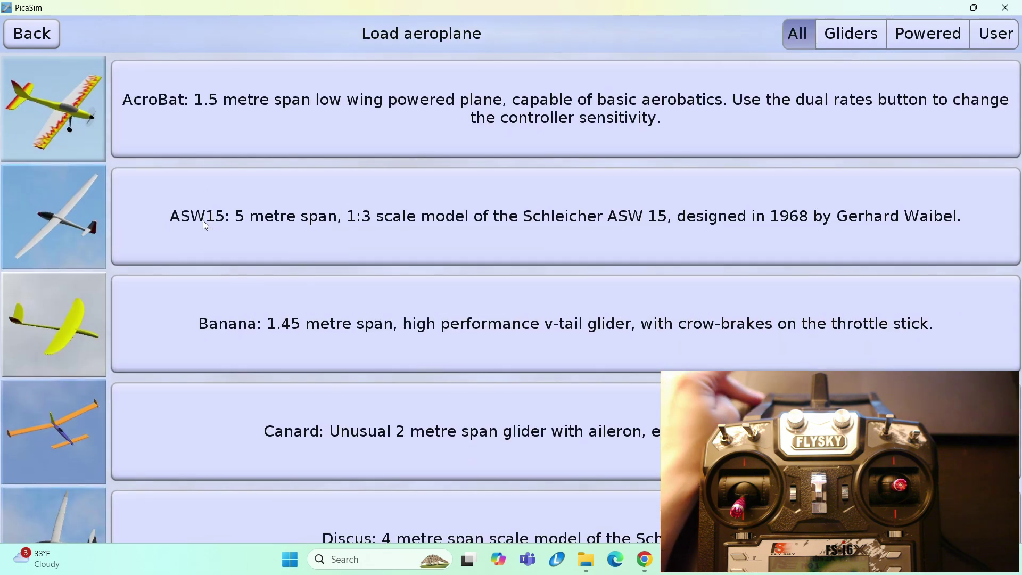
{"action": "scroll", "coordinate": [119, 358], "scroll_direction": "down", "scroll_amount": 10}
{"action": "scroll", "coordinate": [118, 354], "scroll_direction": "down", "scroll_amount": 8}
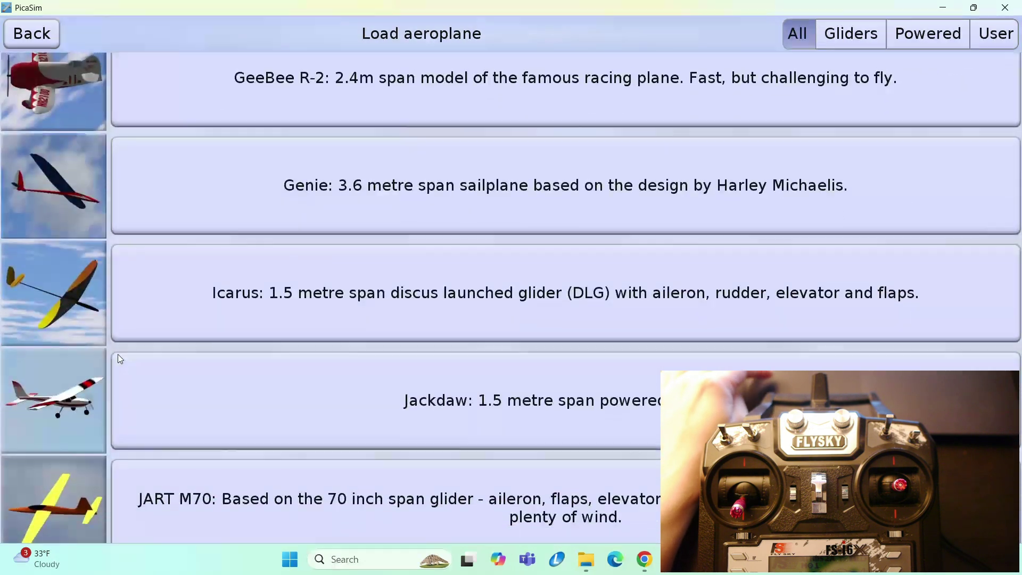
{"action": "scroll", "coordinate": [87, 426], "scroll_direction": "down", "scroll_amount": 3}
{"action": "scroll", "coordinate": [88, 426], "scroll_direction": "down", "scroll_amount": 14}
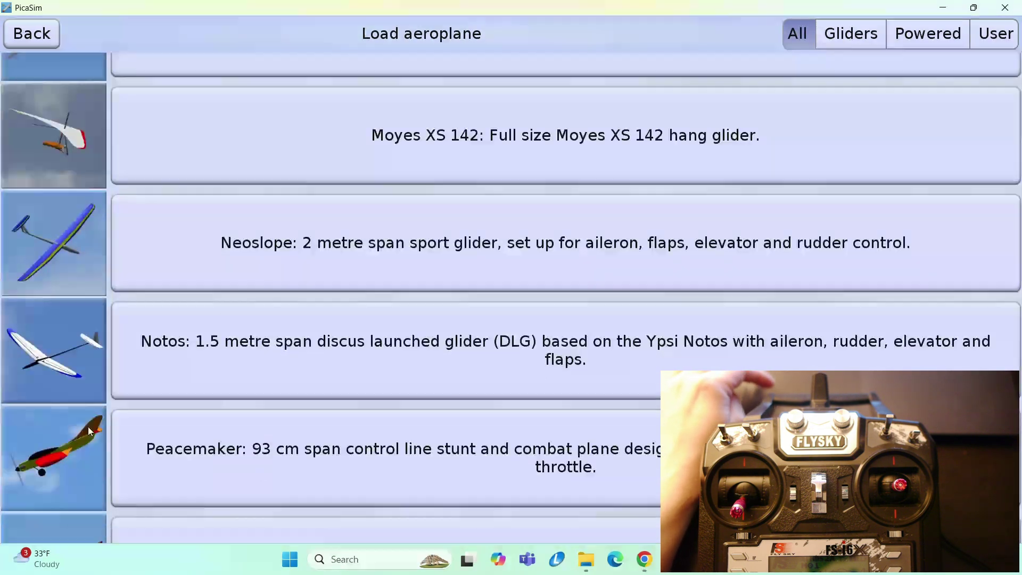
{"action": "scroll", "coordinate": [88, 427], "scroll_direction": "down", "scroll_amount": 1}
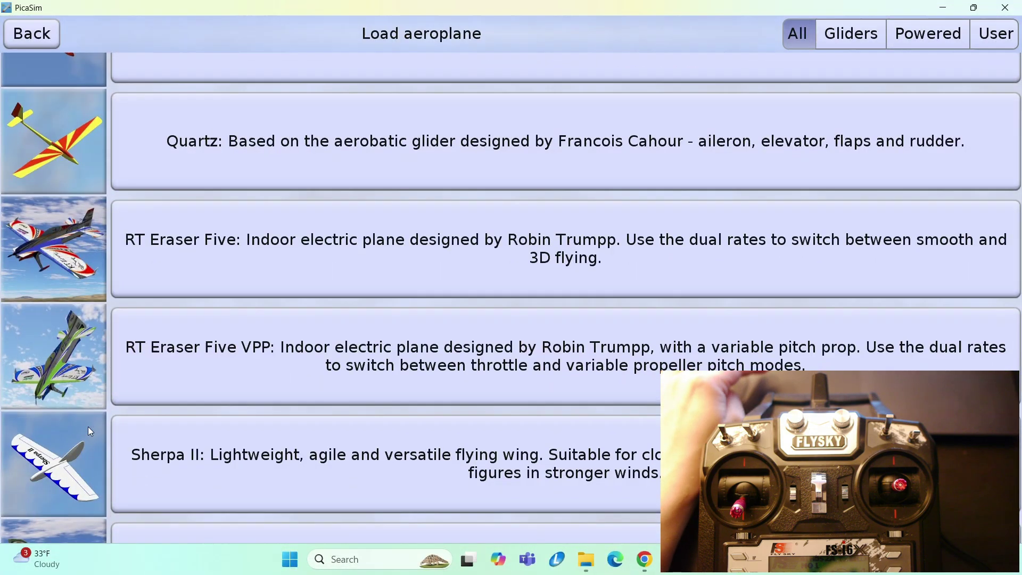
{"action": "scroll", "coordinate": [18, 340], "scroll_direction": "down", "scroll_amount": 10}
{"action": "scroll", "coordinate": [15, 328], "scroll_direction": "down", "scroll_amount": 5}
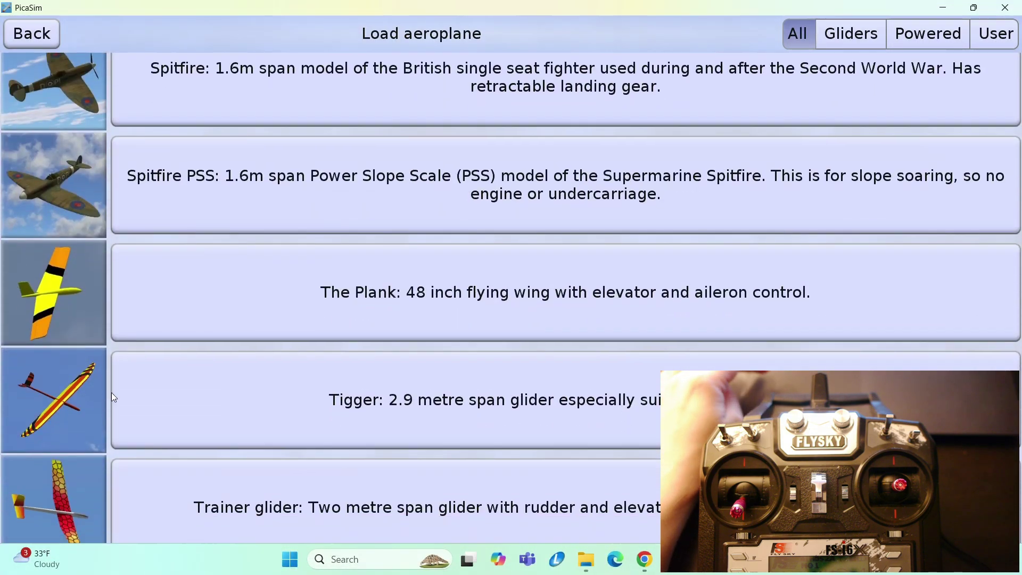
{"action": "scroll", "coordinate": [110, 392], "scroll_direction": "down", "scroll_amount": 8}
{"action": "scroll", "coordinate": [86, 349], "scroll_direction": "up", "scroll_amount": 13}
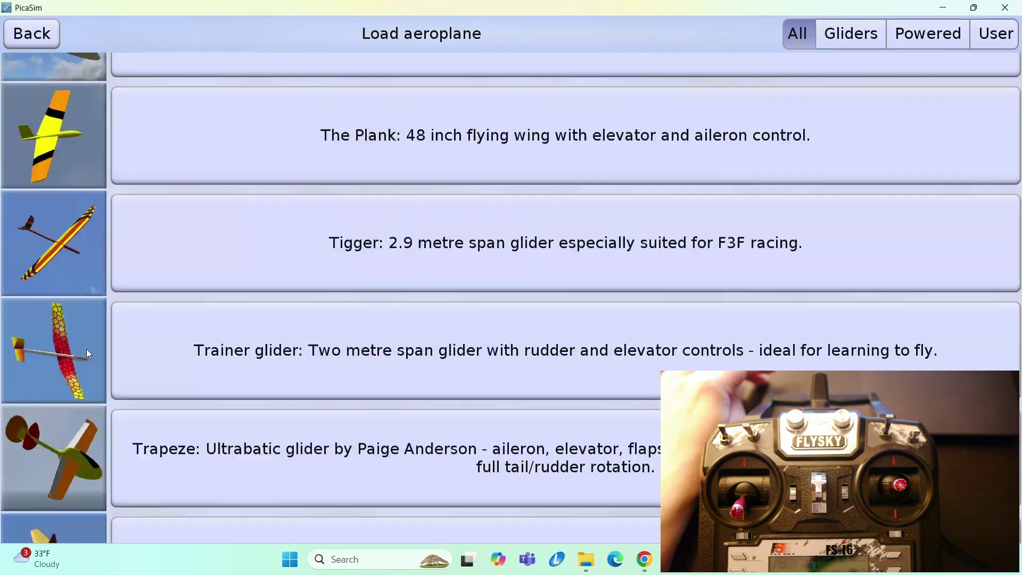
{"action": "scroll", "coordinate": [86, 349], "scroll_direction": "down", "scroll_amount": 13}
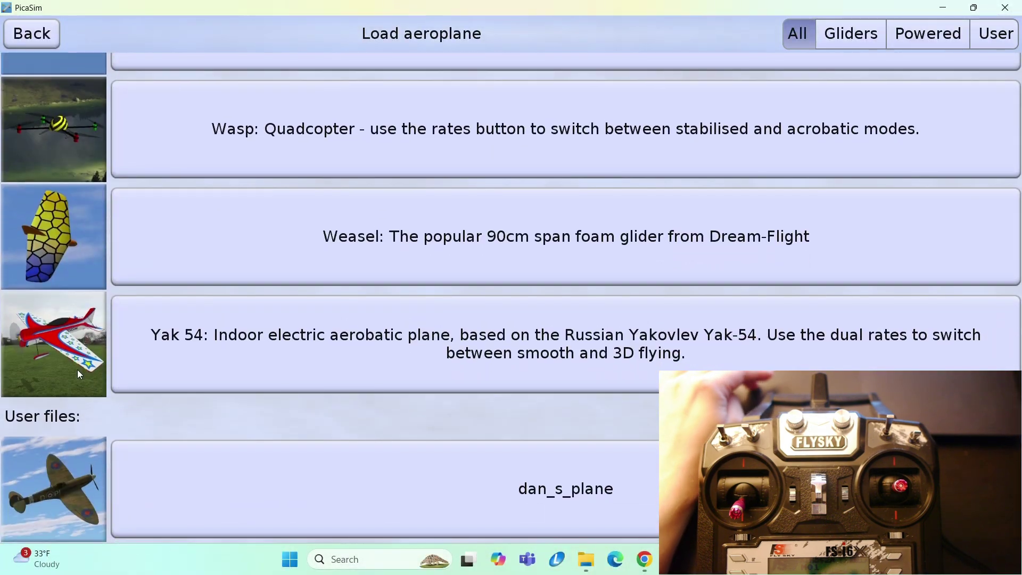
{"action": "left_click", "coordinate": [77, 369]}
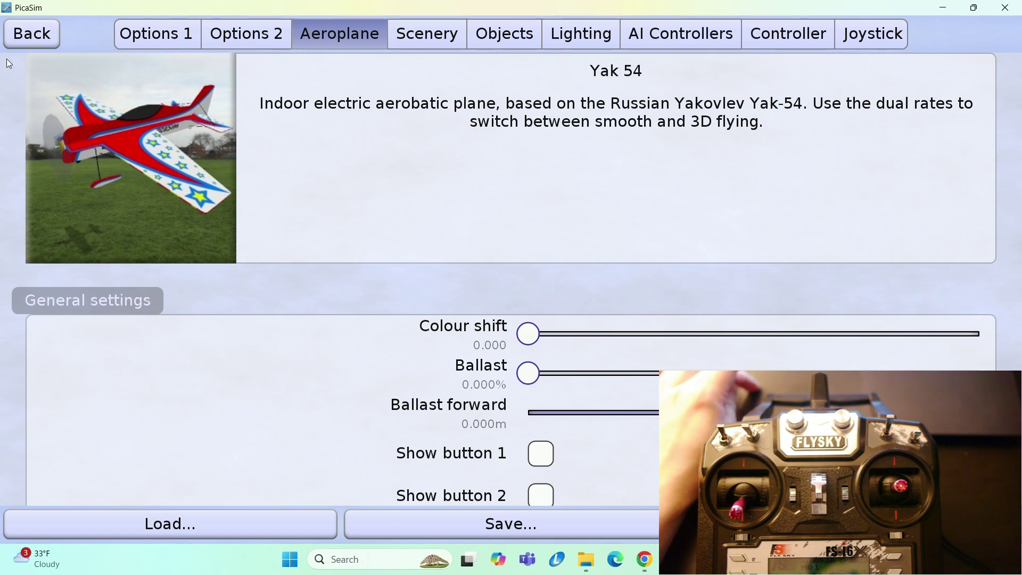
{"action": "left_click", "coordinate": [30, 24]}
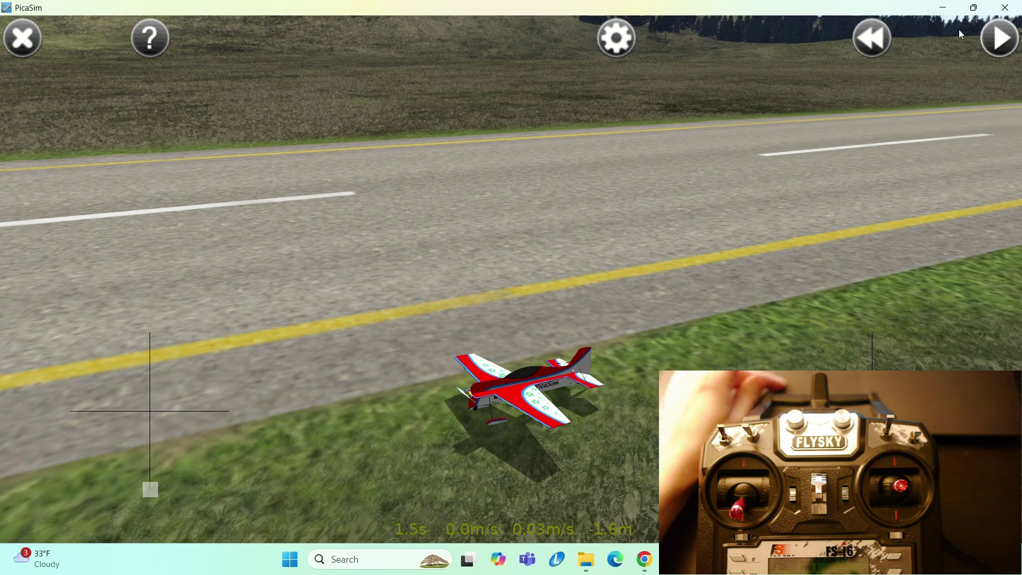
Fly the Yak 54 from the runway scenery, and pause the flight to reopen the aeroplane selection list
{"action": "left_click", "coordinate": [994, 42]}
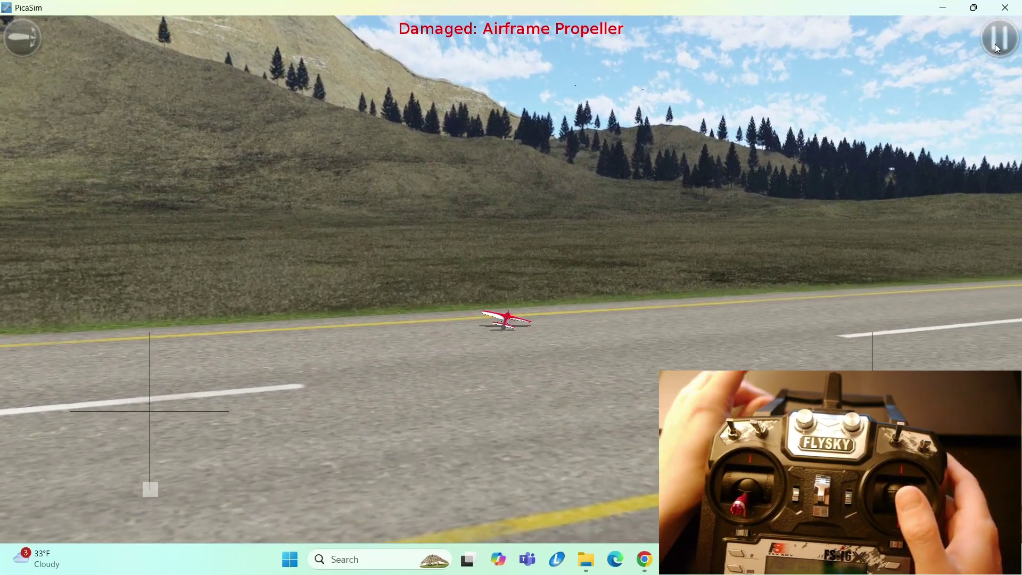
{"action": "left_click", "coordinate": [996, 45]}
{"action": "left_click", "coordinate": [998, 47]}
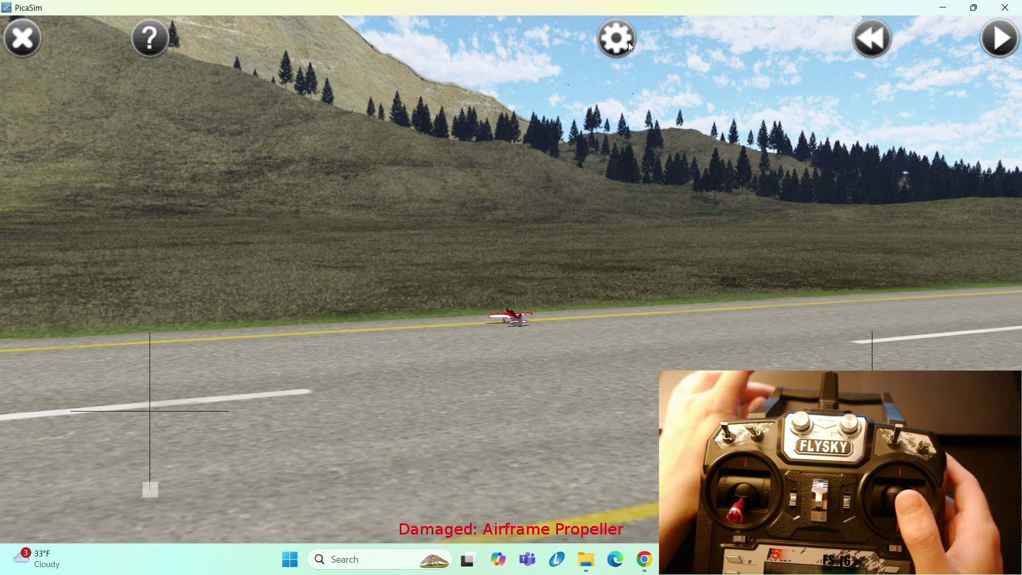
{"action": "left_click", "coordinate": [619, 42]}
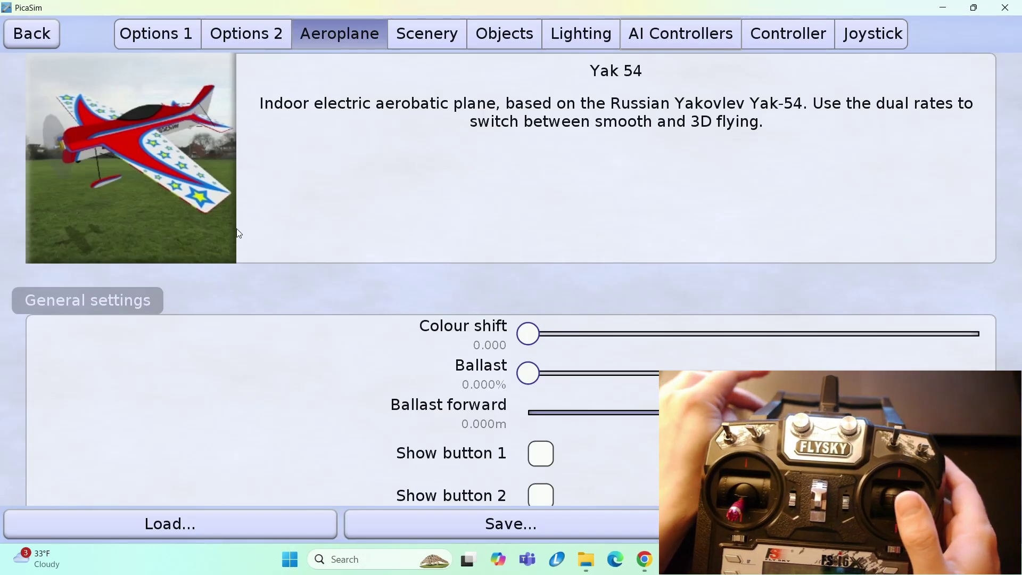
{"action": "left_click", "coordinate": [203, 220]}
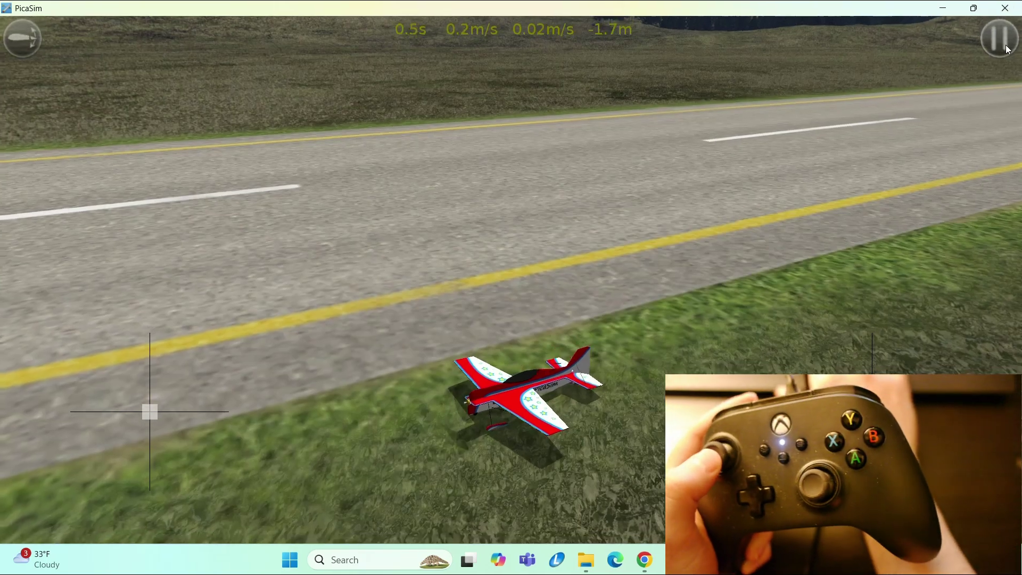
Replace the Yak 54 with the powered Spitfire that has retractable landing gear and resume flying
{"action": "left_click", "coordinate": [1008, 49]}
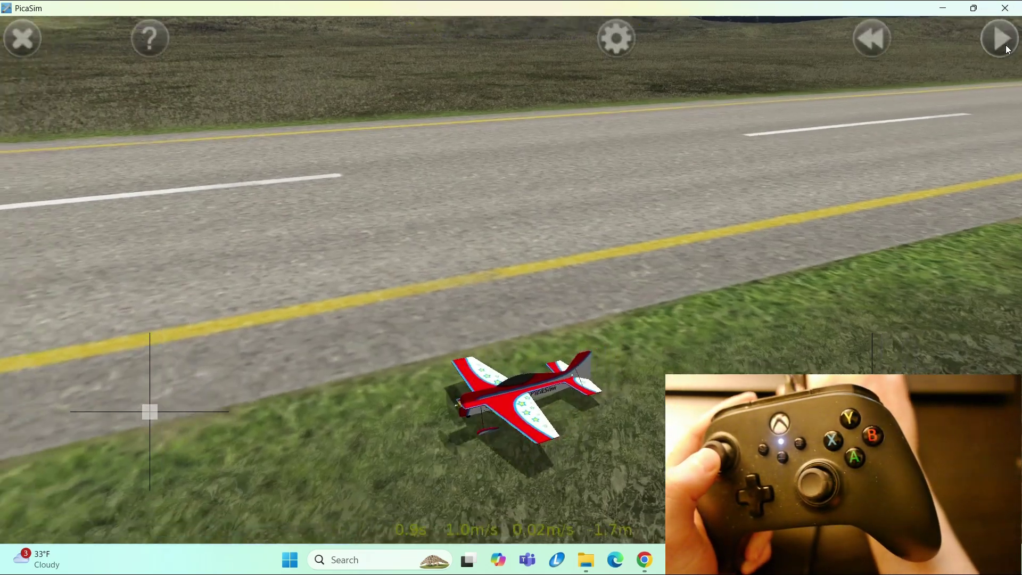
{"action": "left_click", "coordinate": [618, 38]}
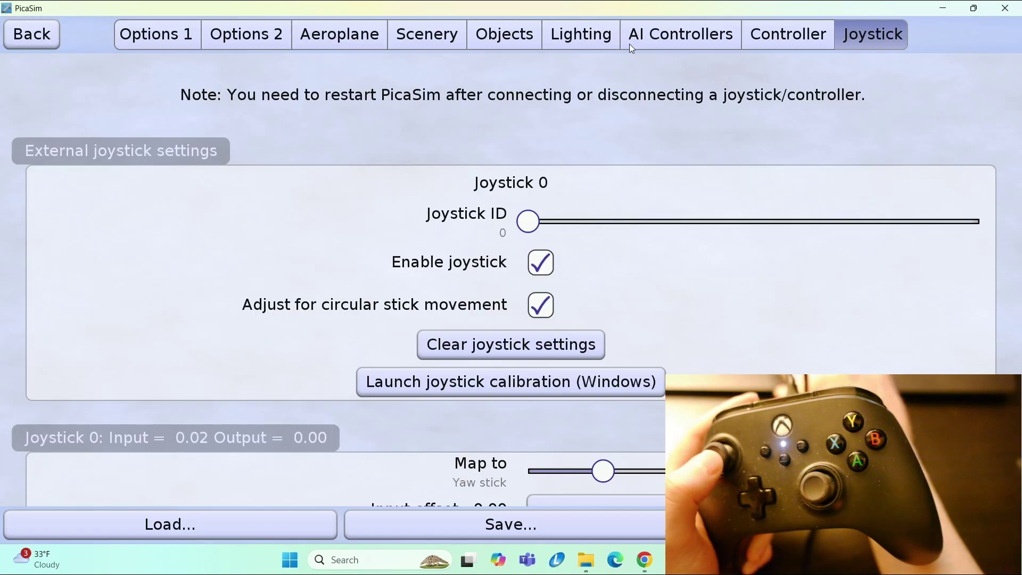
{"action": "left_click", "coordinate": [324, 42]}
{"action": "left_click", "coordinate": [196, 154]}
{"action": "scroll", "coordinate": [167, 326], "scroll_direction": "down", "scroll_amount": 10}
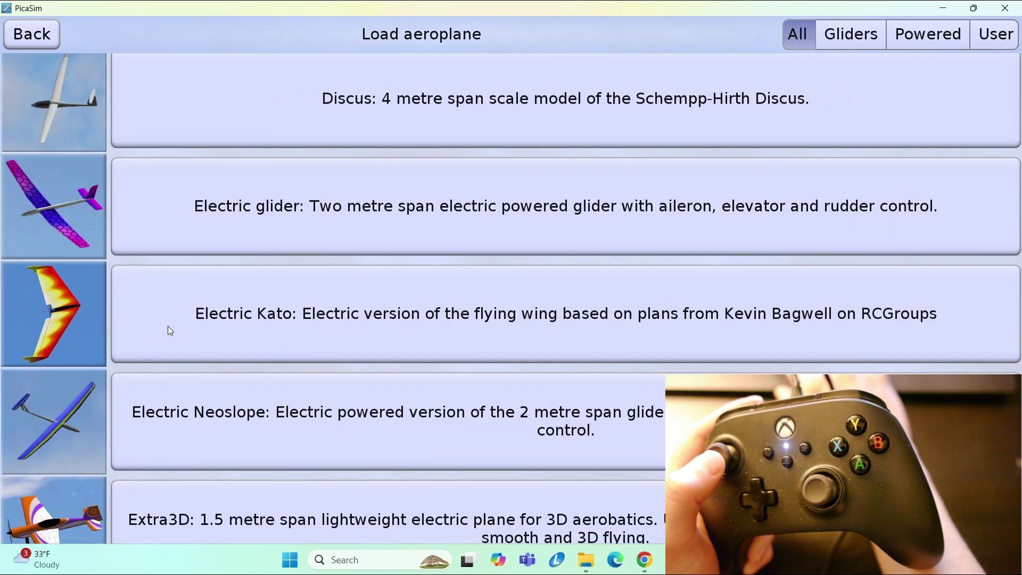
{"action": "scroll", "coordinate": [169, 330], "scroll_direction": "down", "scroll_amount": 15}
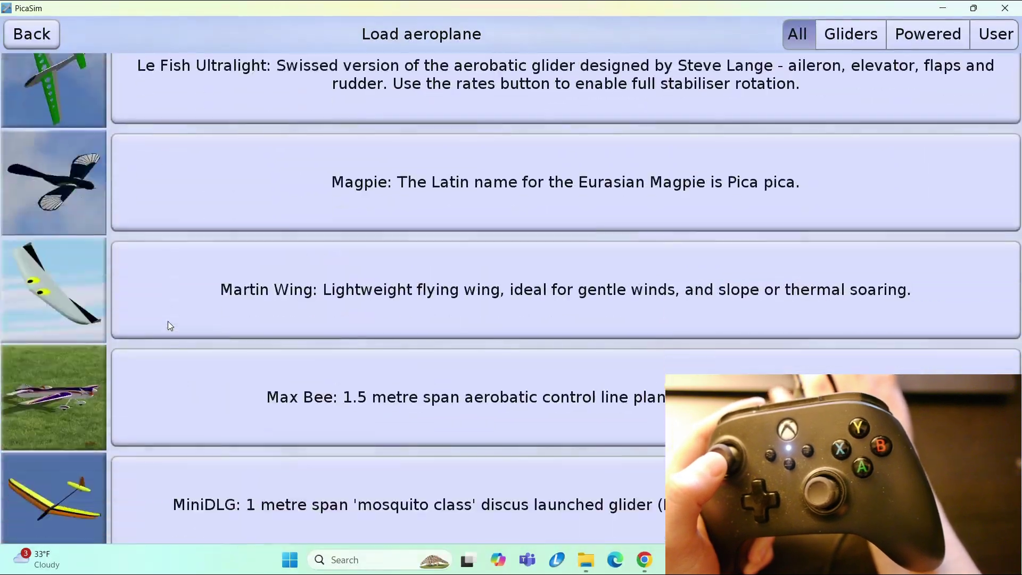
{"action": "scroll", "coordinate": [169, 326], "scroll_direction": "down", "scroll_amount": 20}
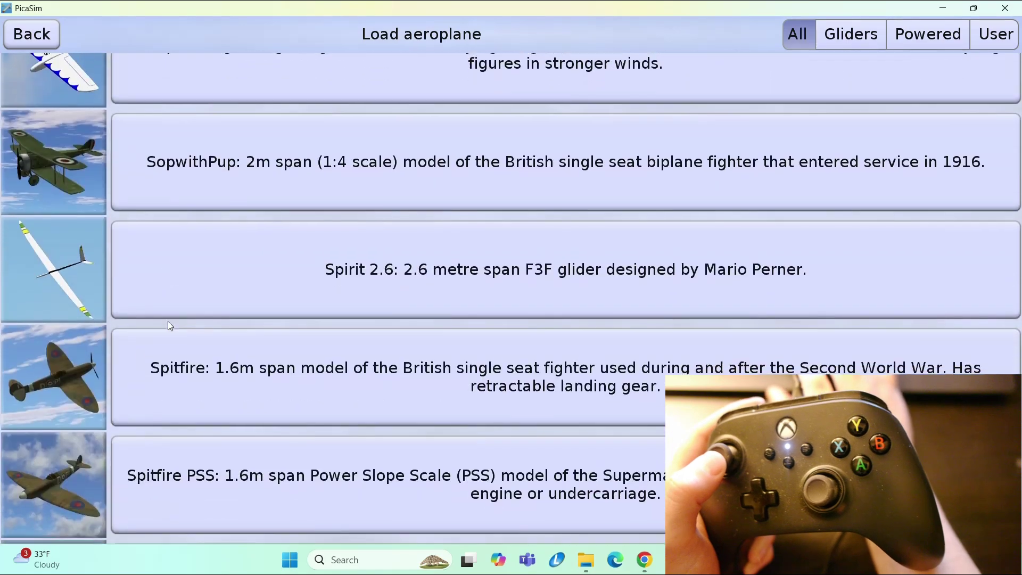
{"action": "left_click", "coordinate": [93, 391]}
{"action": "left_click", "coordinate": [21, 33]}
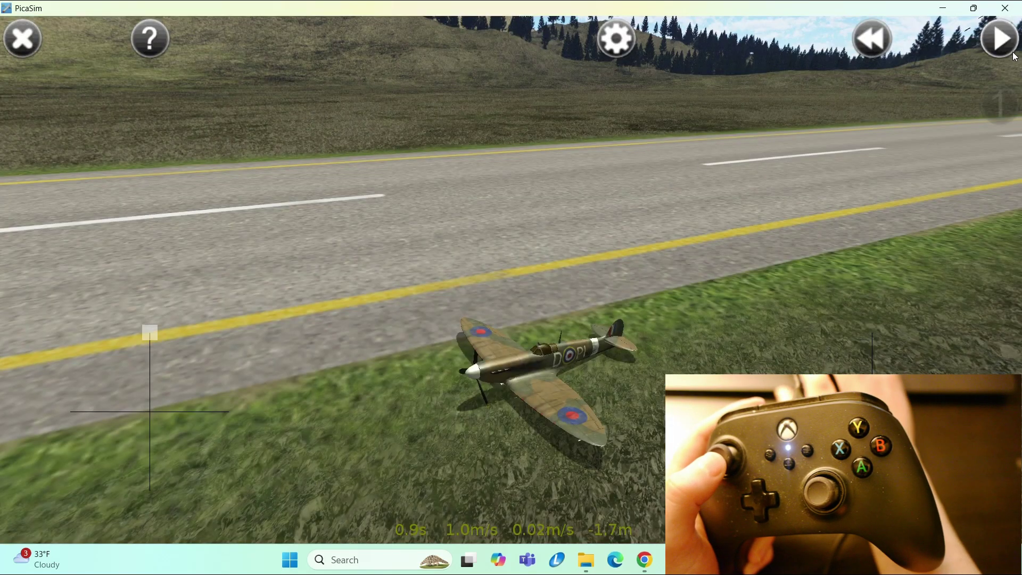
{"action": "left_click", "coordinate": [1000, 39]}
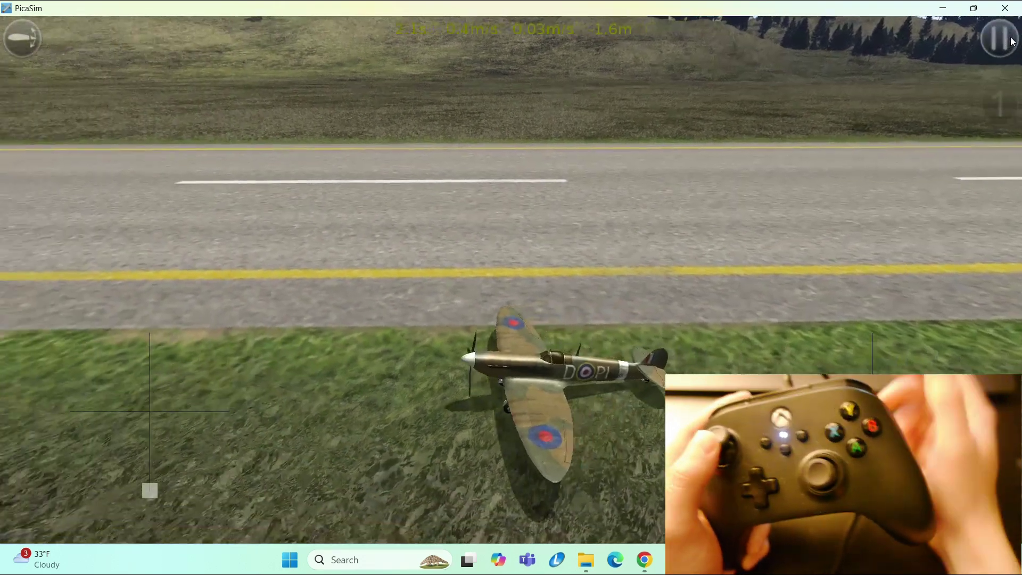